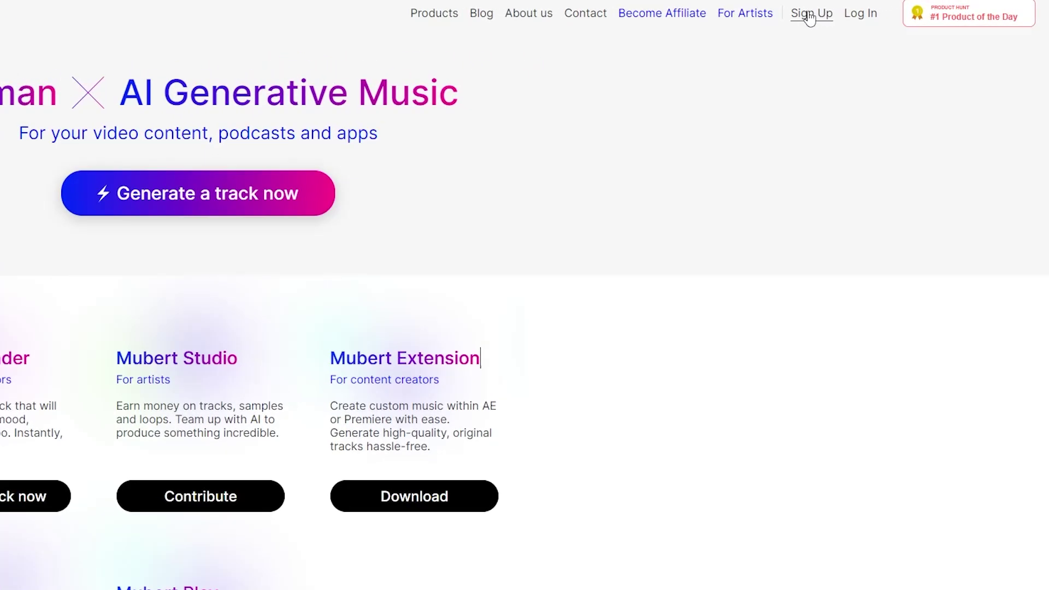
Step: Go to sign-up, then generate a 45-second Track from the prompt "create an 80s-inspired vaporware track thats upbeat."
left_click(810, 17)
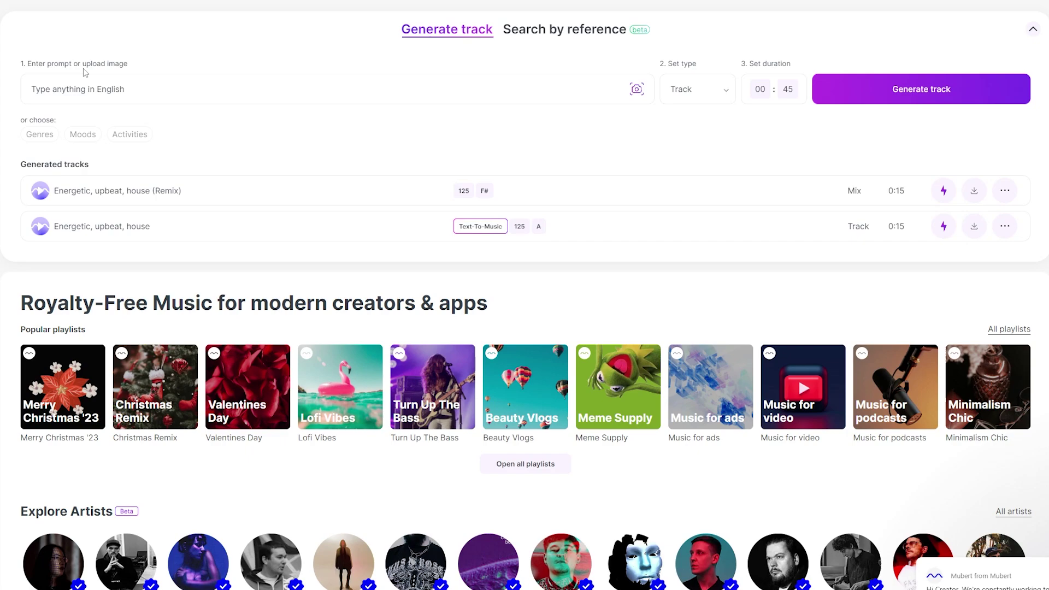
type("create an 80s-inspired vaporware track thats upbeat.")
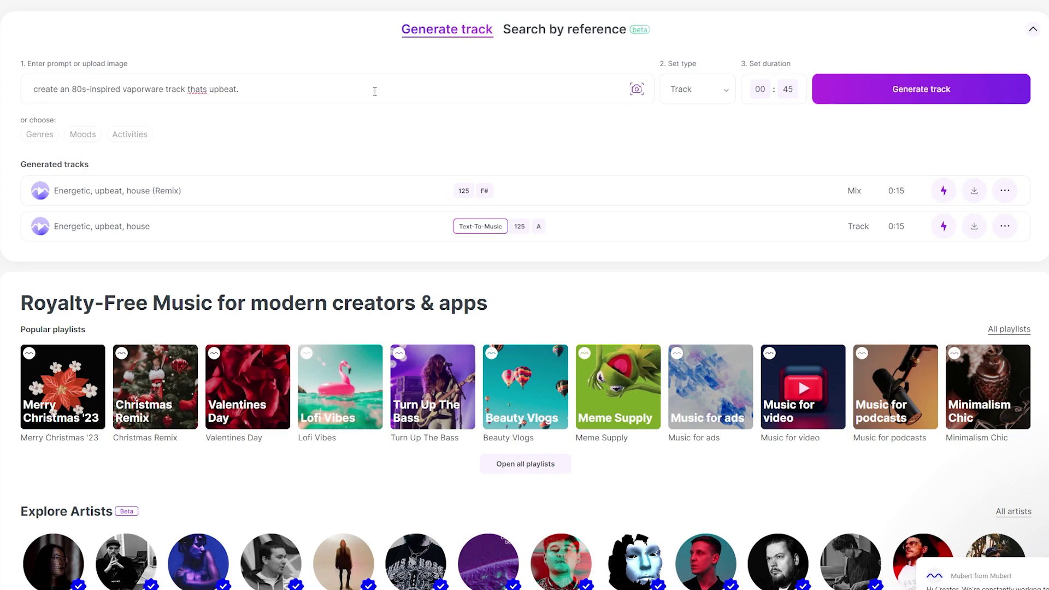
left_click(696, 94)
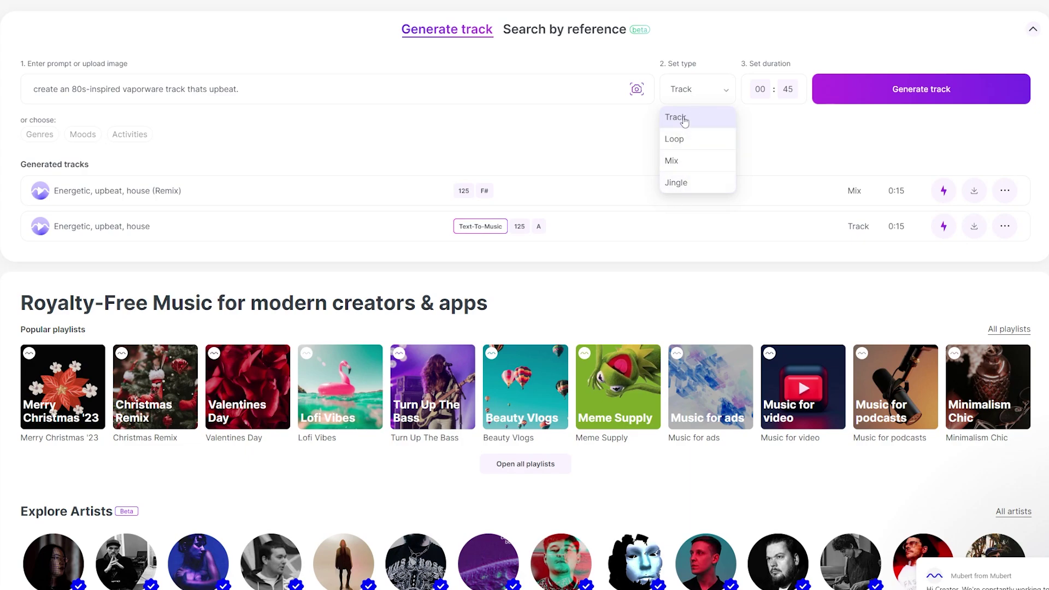
left_click(685, 118)
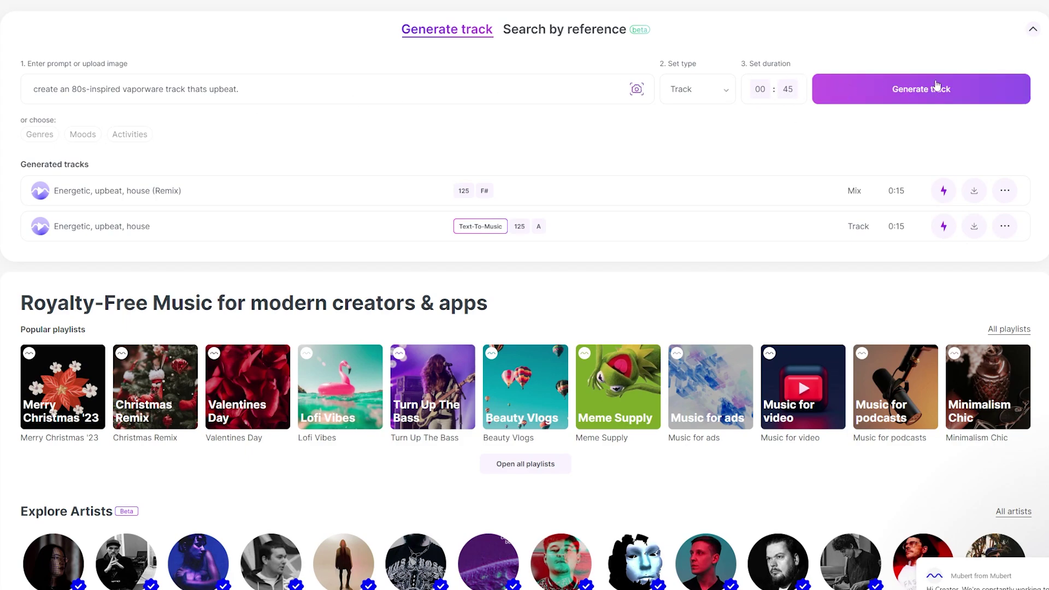
left_click(932, 89)
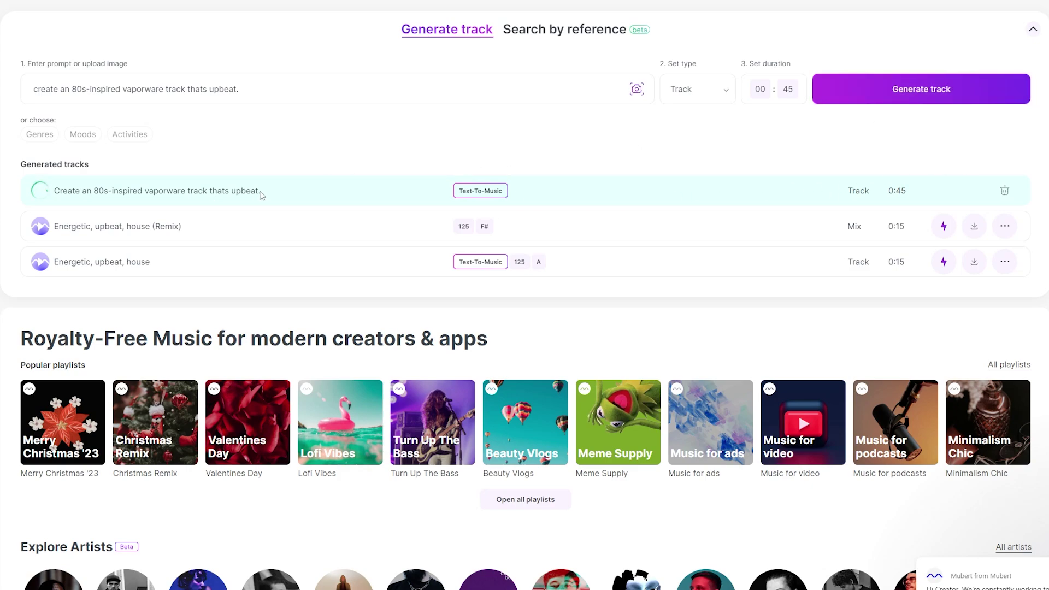
Step: Open the newly generated 80s-inspired vaporware track's page and play it
left_click(426, 191)
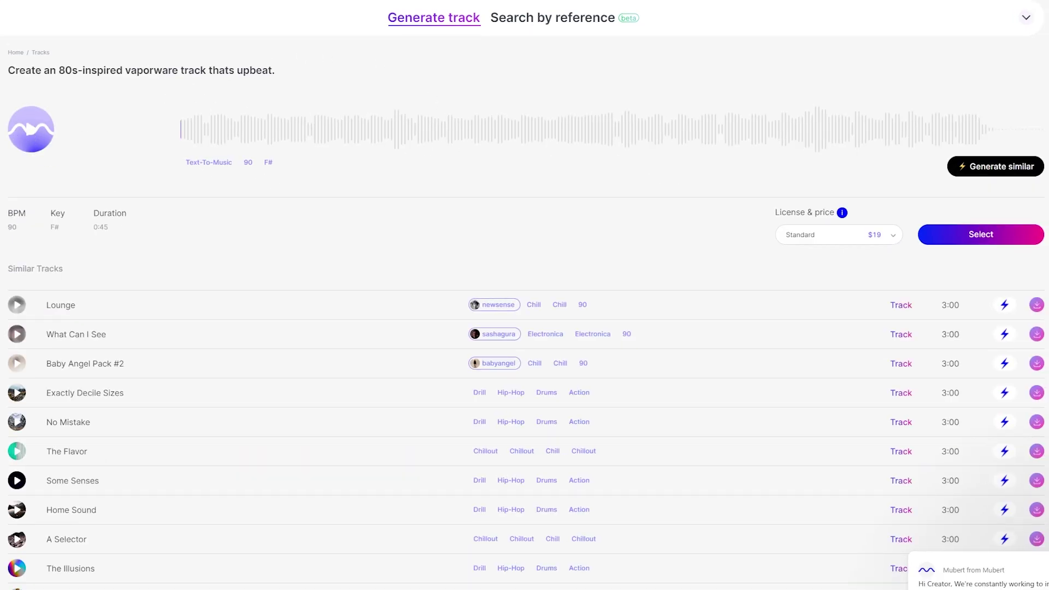
left_click(30, 132)
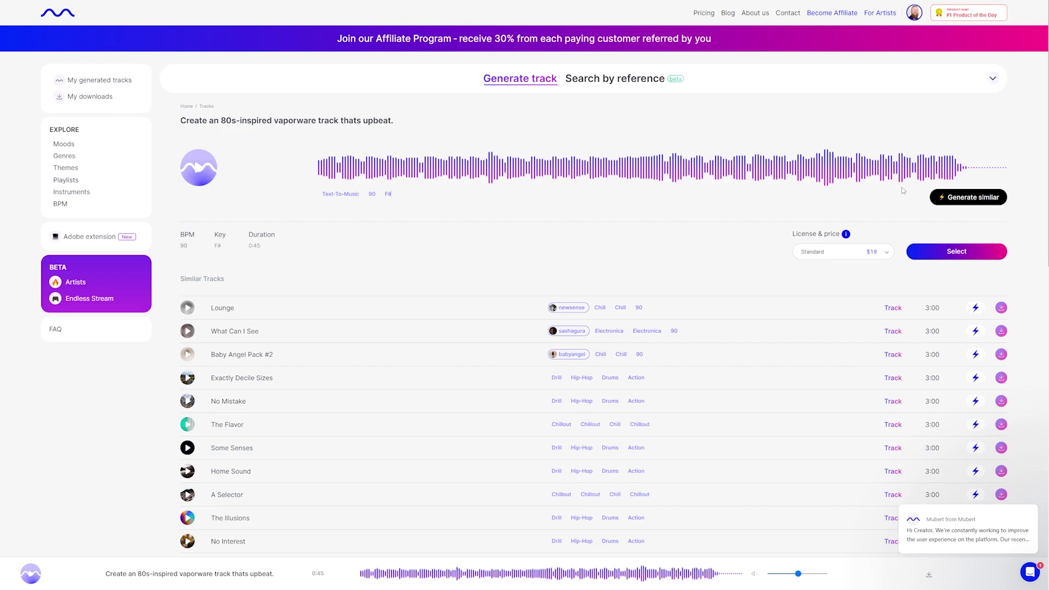
Step: Generate a similar track from the 80s-inspired vaporware track, with type Track and duration 00:15
left_click(954, 201)
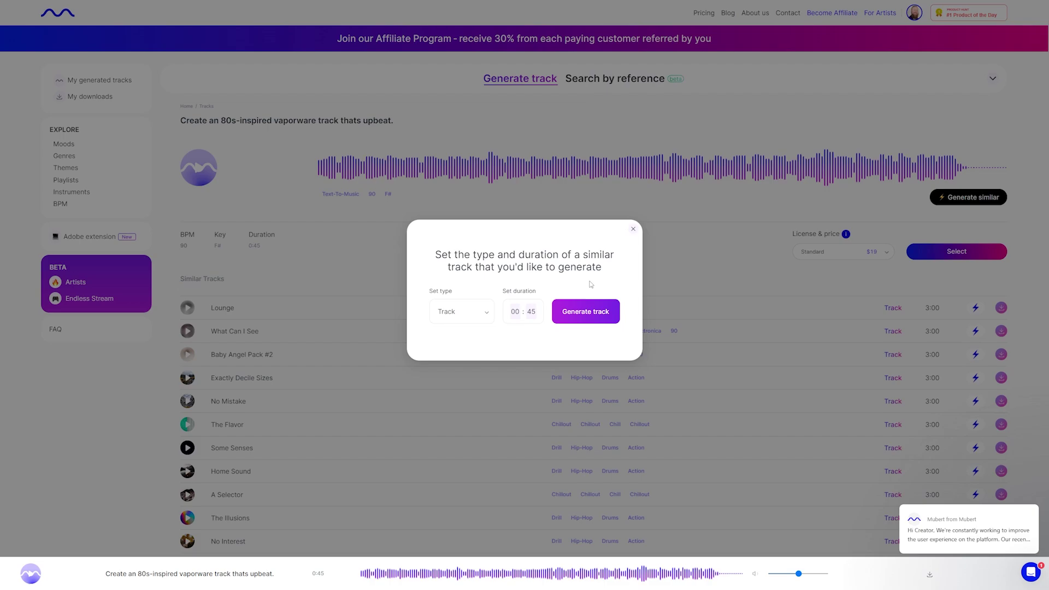
double_click(531, 312)
left_click(572, 320)
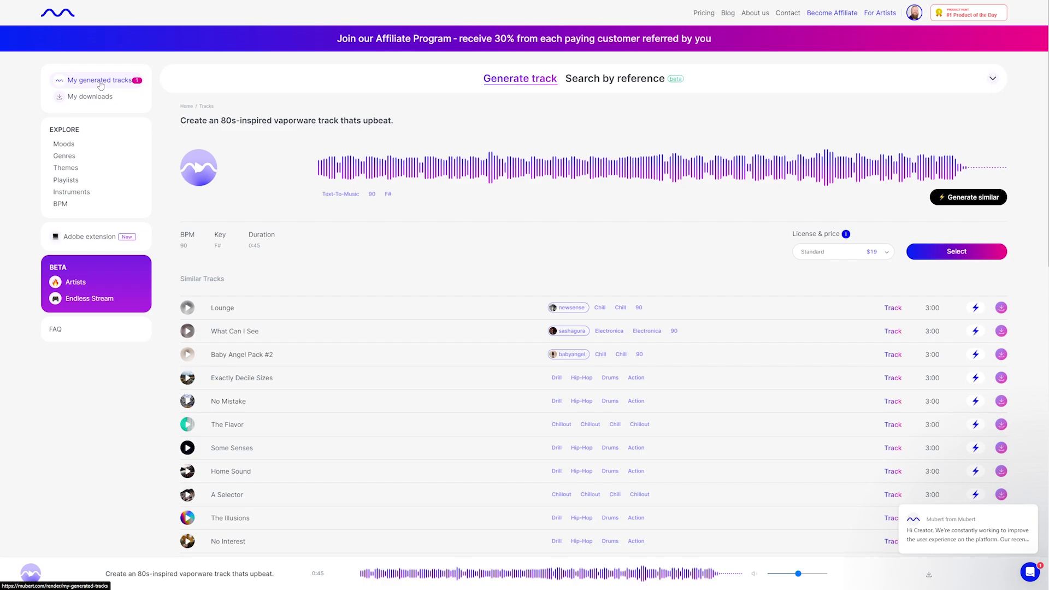
Step: Download the vaporware track's remix from My generated tracks and show it in My Downloads
left_click(101, 84)
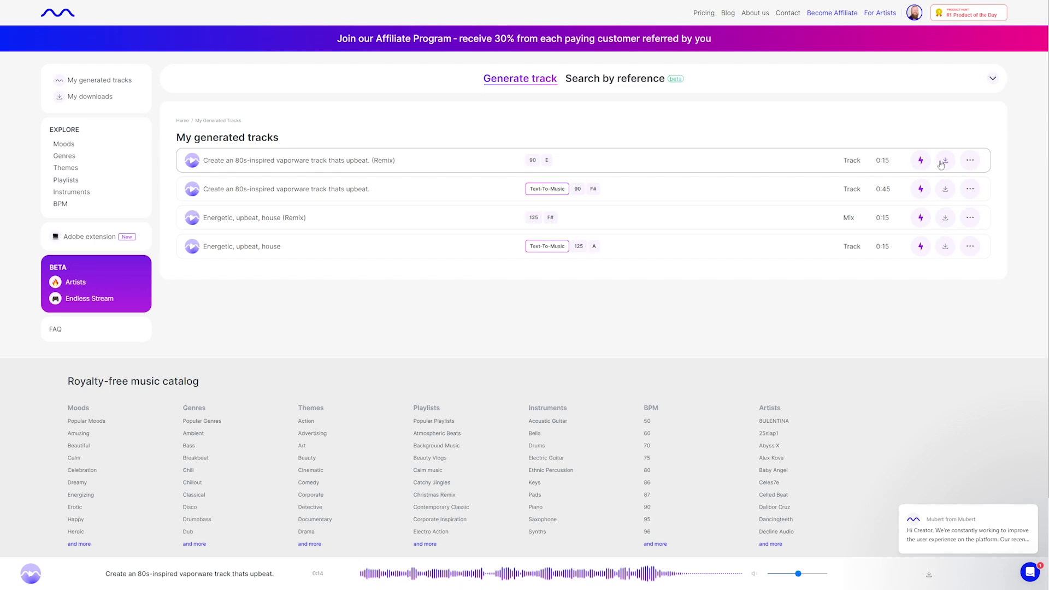
left_click(947, 164)
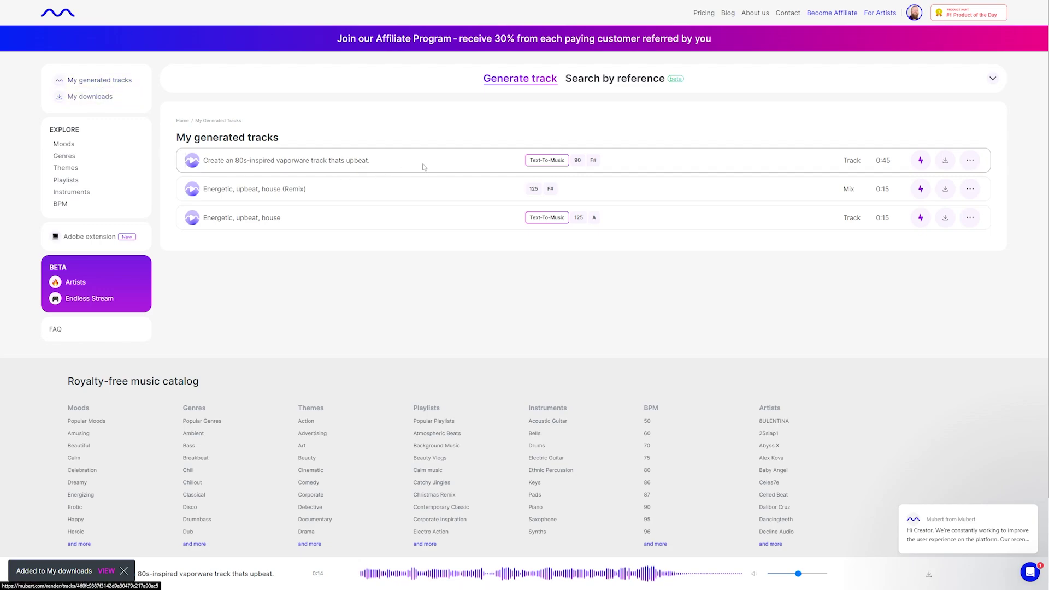
left_click(89, 99)
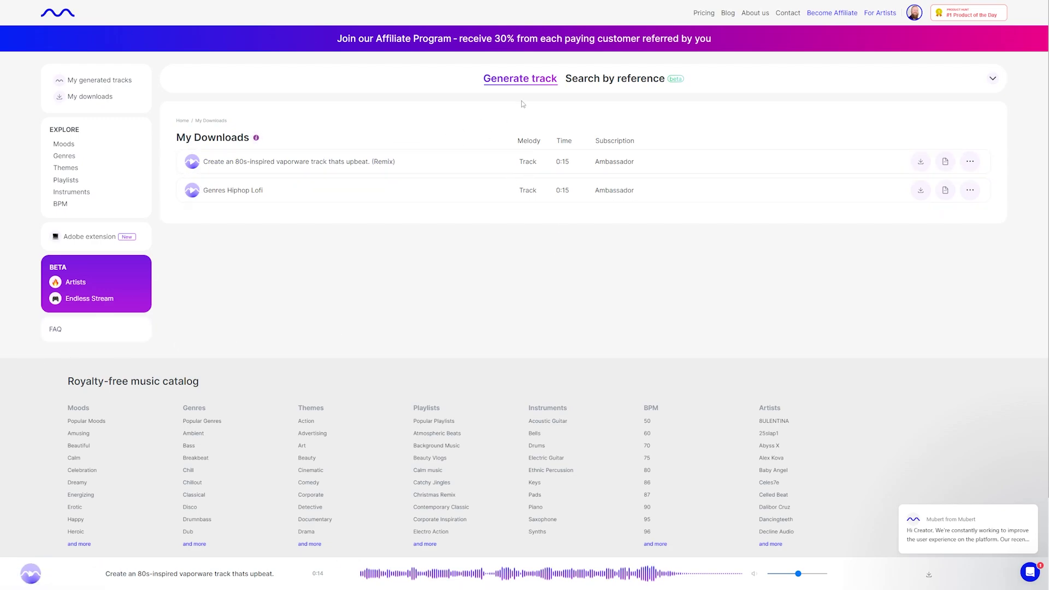
Step: Expand the track generator and choose the Chill genre Chillwave as its prompt
left_click(536, 82)
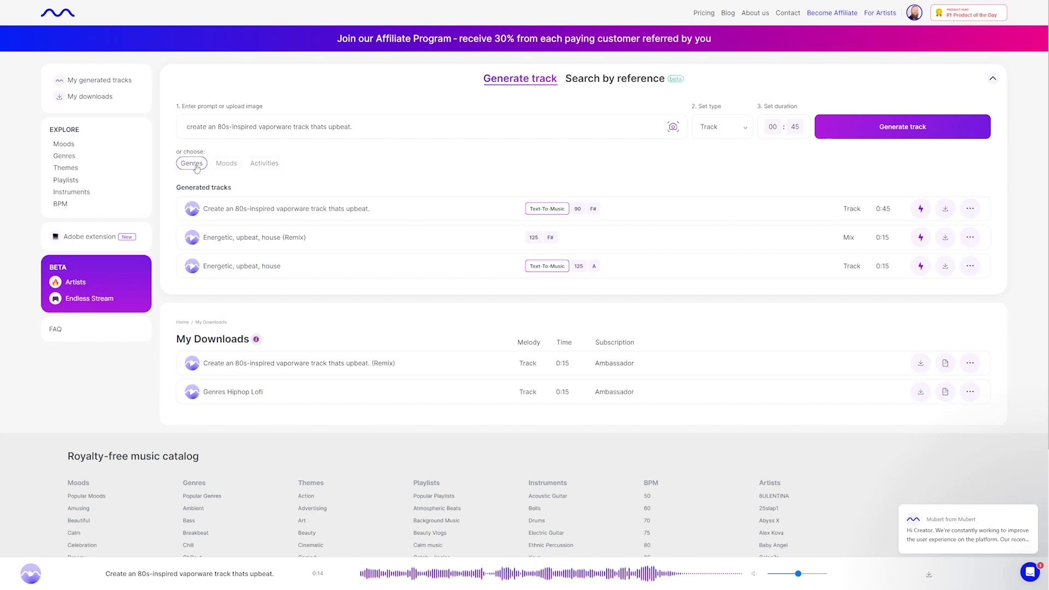
left_click(192, 163)
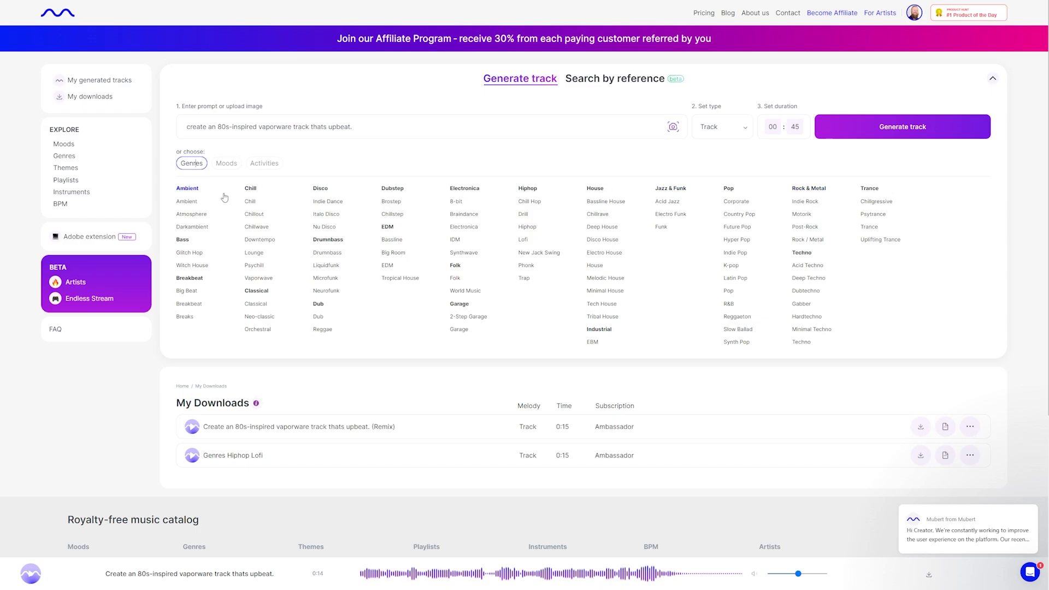
left_click(254, 227)
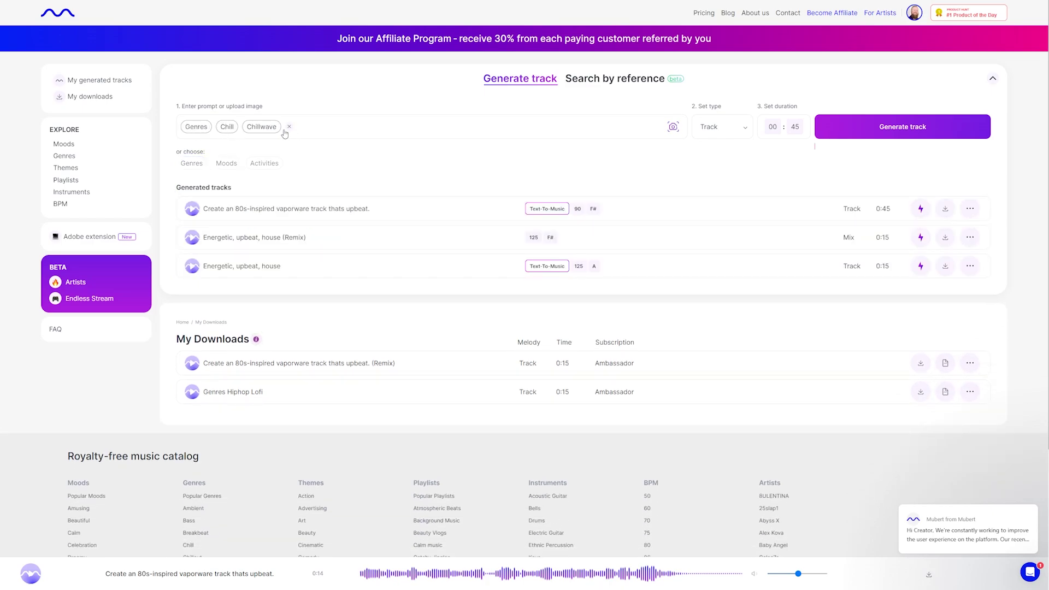
Step: Generate a 15-second Track using the Energizing mood Motivation as the prompt
left_click(226, 163)
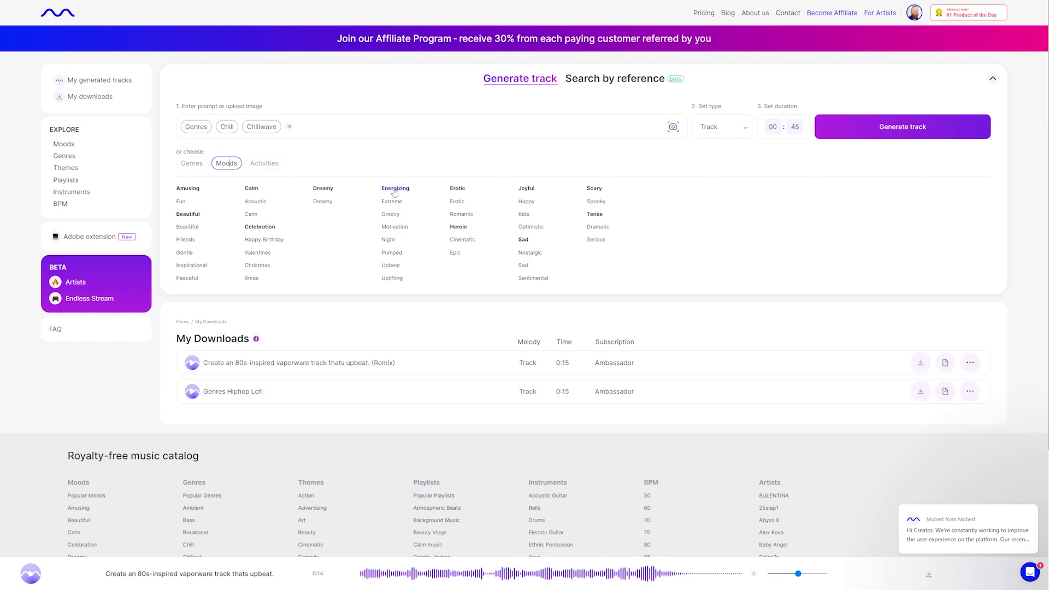
left_click(395, 227)
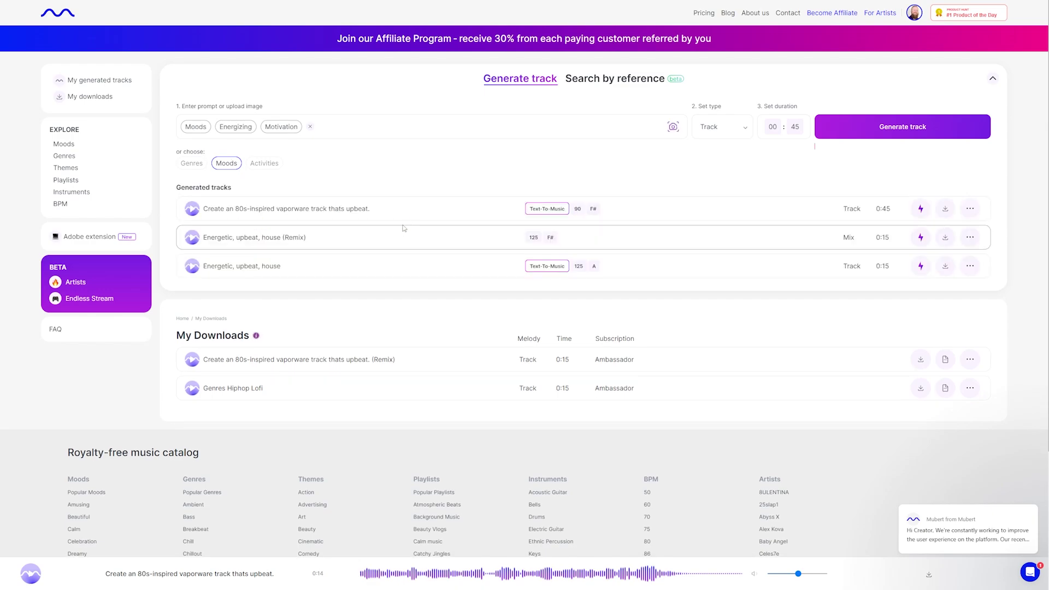
left_click(265, 163)
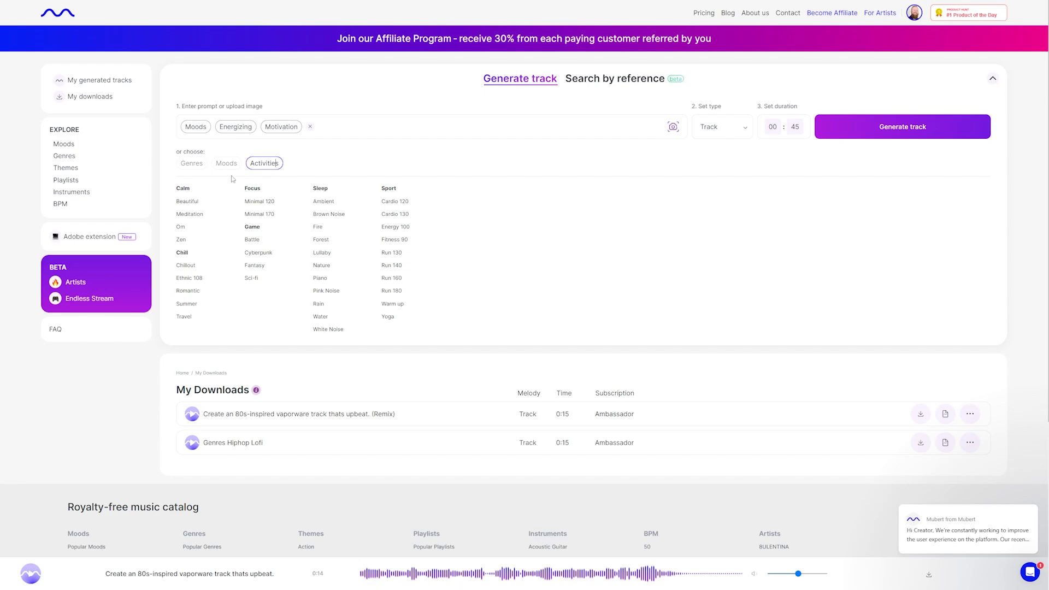
left_click(242, 225)
left_click(872, 126)
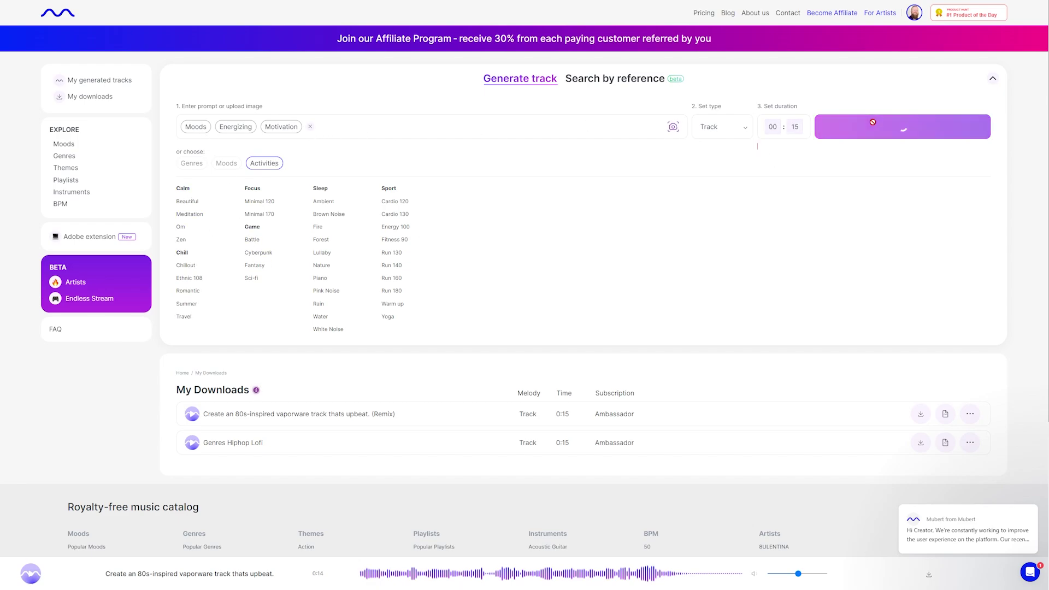
Step: Play the Moods Energizing Motivation track from My generated tracks
left_click(114, 85)
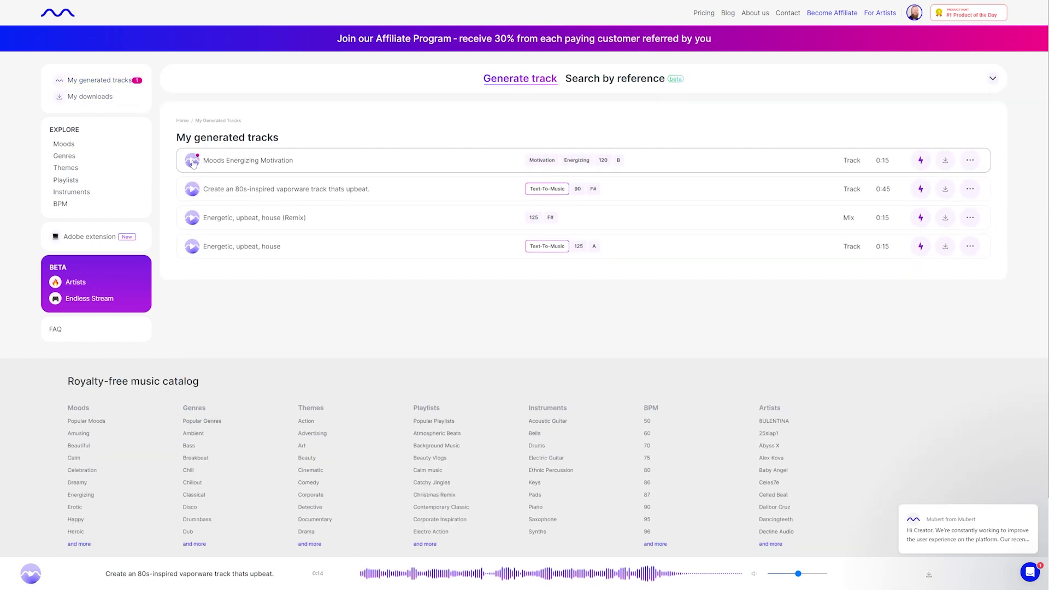
left_click(193, 161)
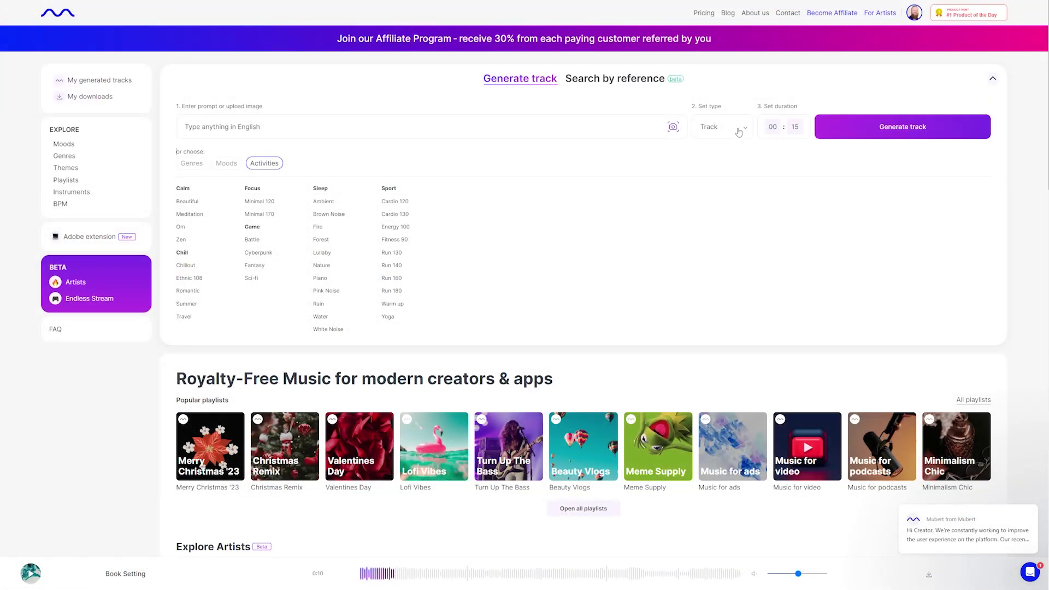
Step: Generate a Loop using the Electronica genre 8-bit as the prompt, and play the result
left_click(735, 129)
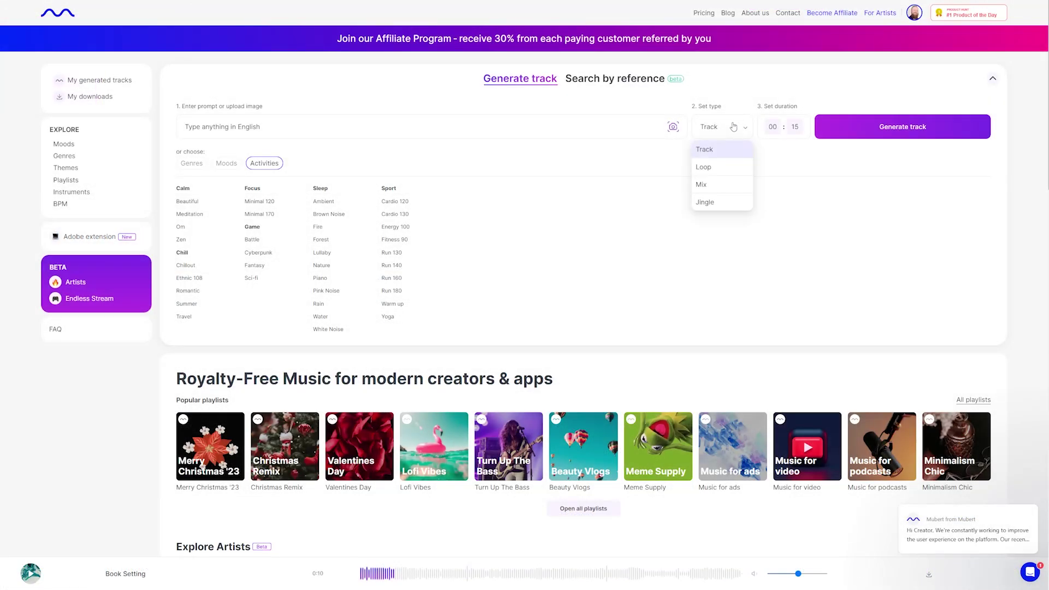
left_click(714, 170)
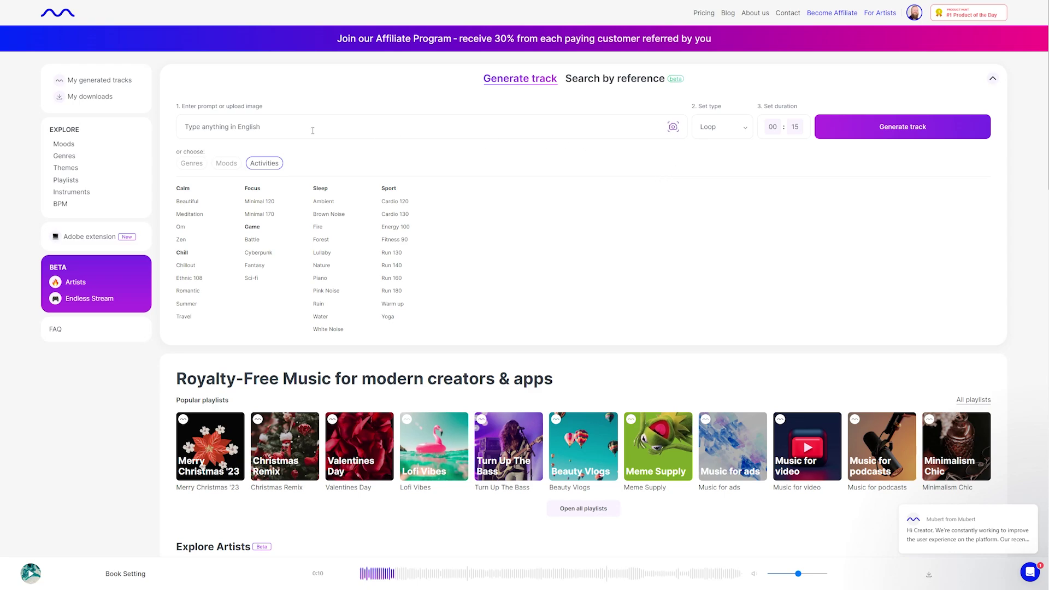
left_click(192, 163)
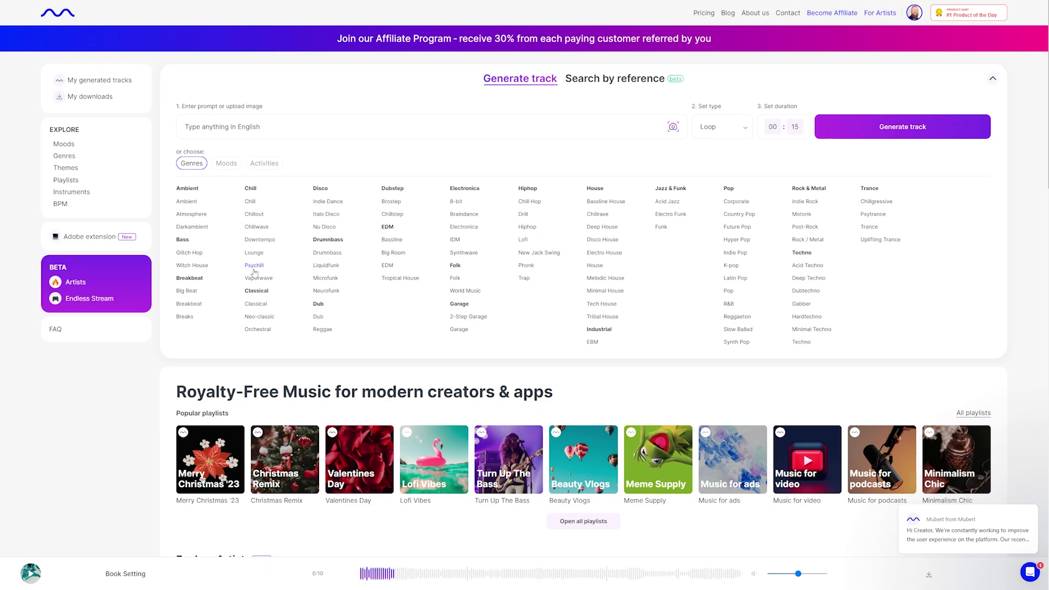
left_click(457, 201)
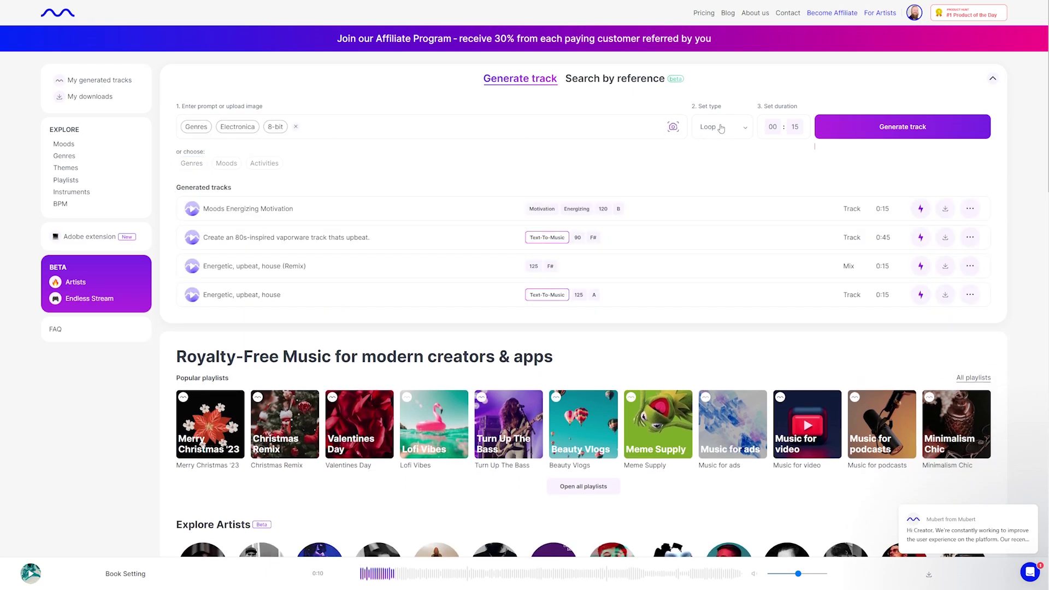
left_click(916, 136)
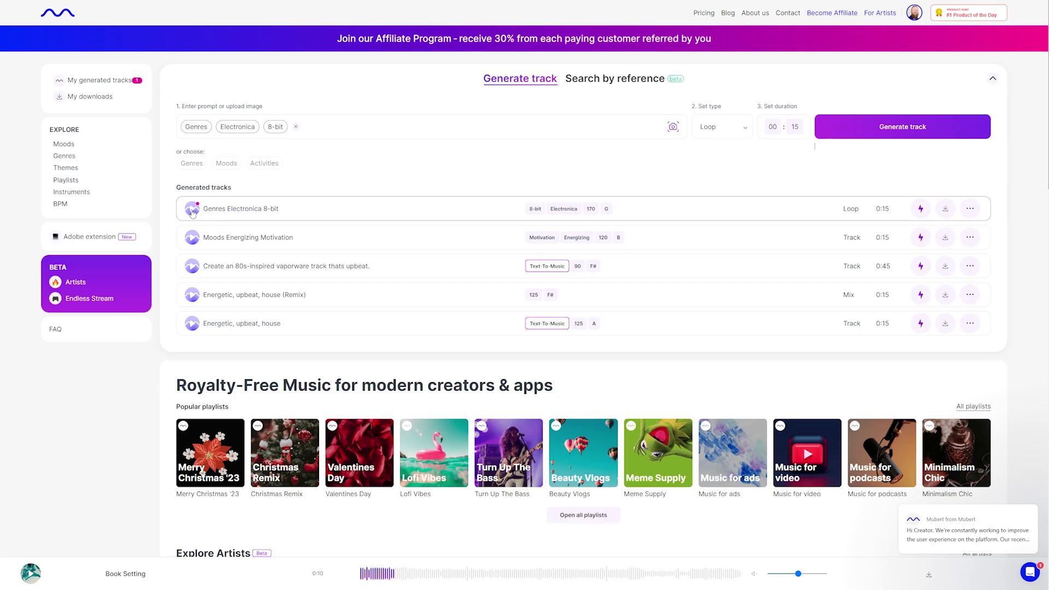
left_click(192, 209)
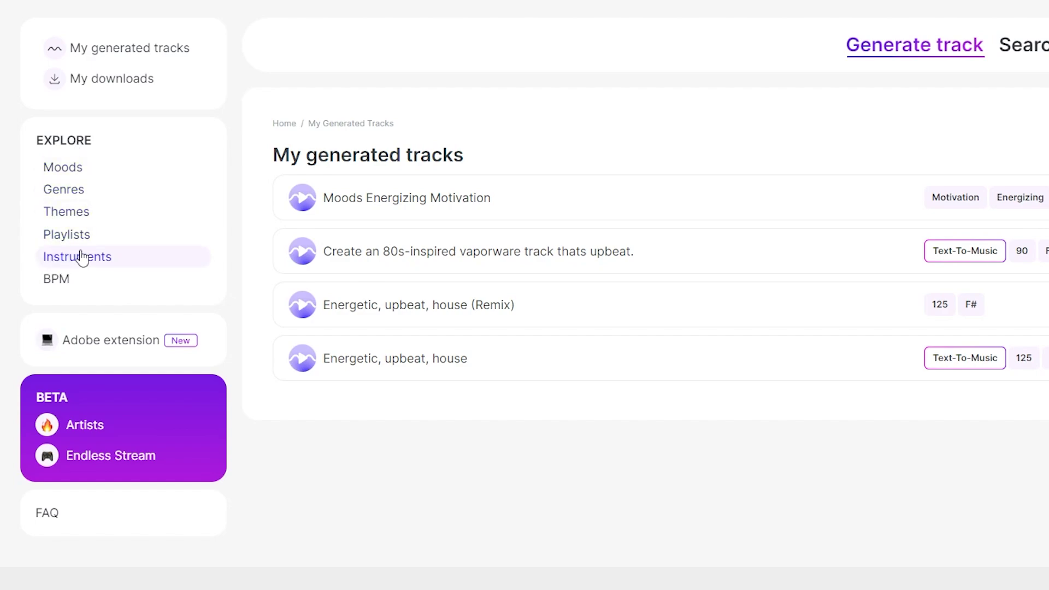
Step: Browse the catalog's BPM, Instruments and Themes categories and open the Corporate theme
left_click(57, 280)
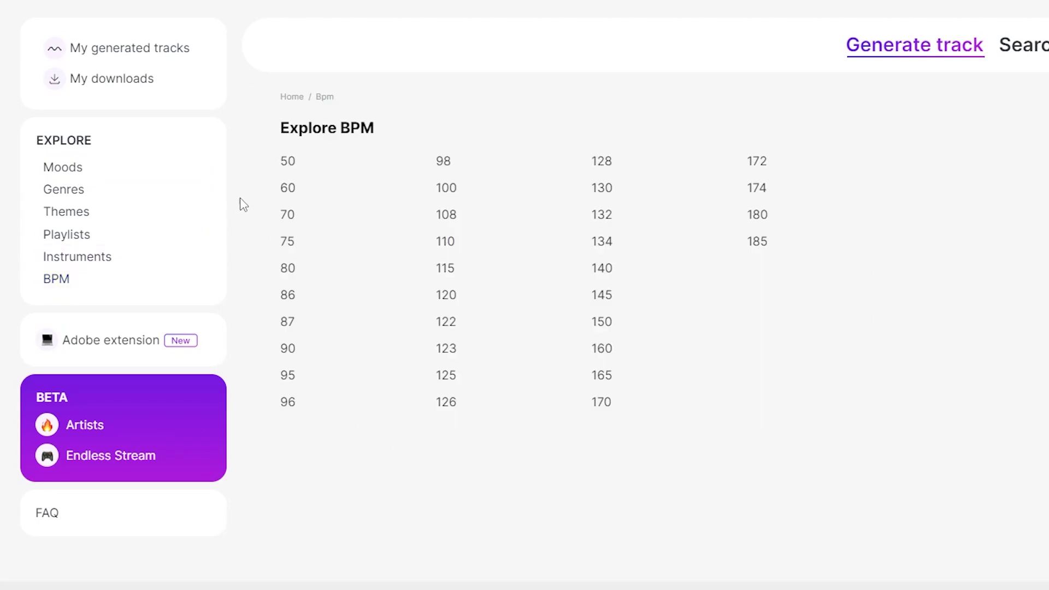
left_click(77, 256)
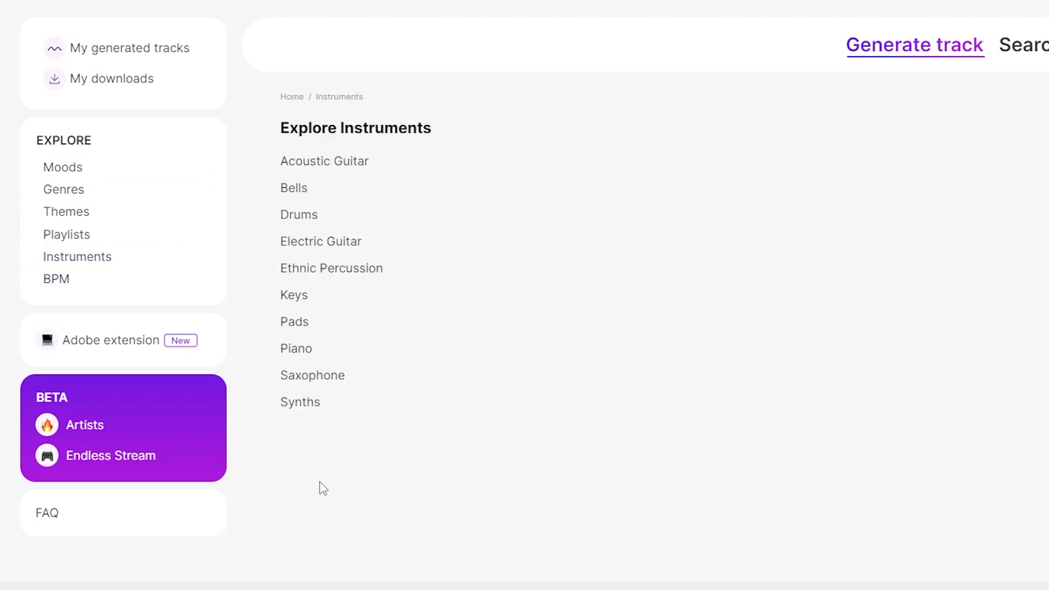
left_click(81, 212)
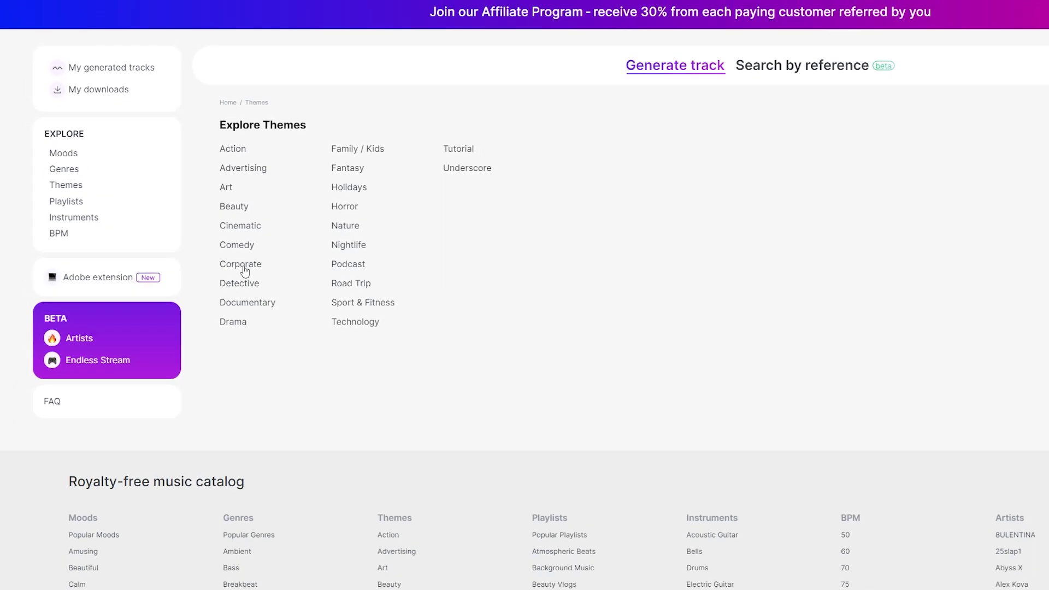
left_click(310, 323)
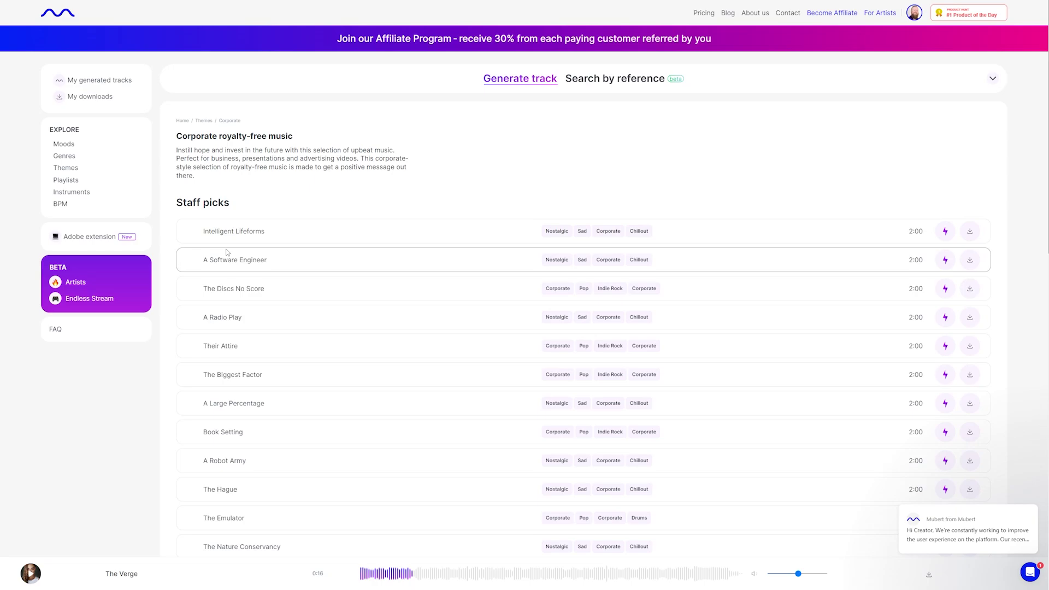
Step: Examine the Corporate royalty-free music description and look through its Staff picks tracks
left_click_drag(176, 150, 245, 176)
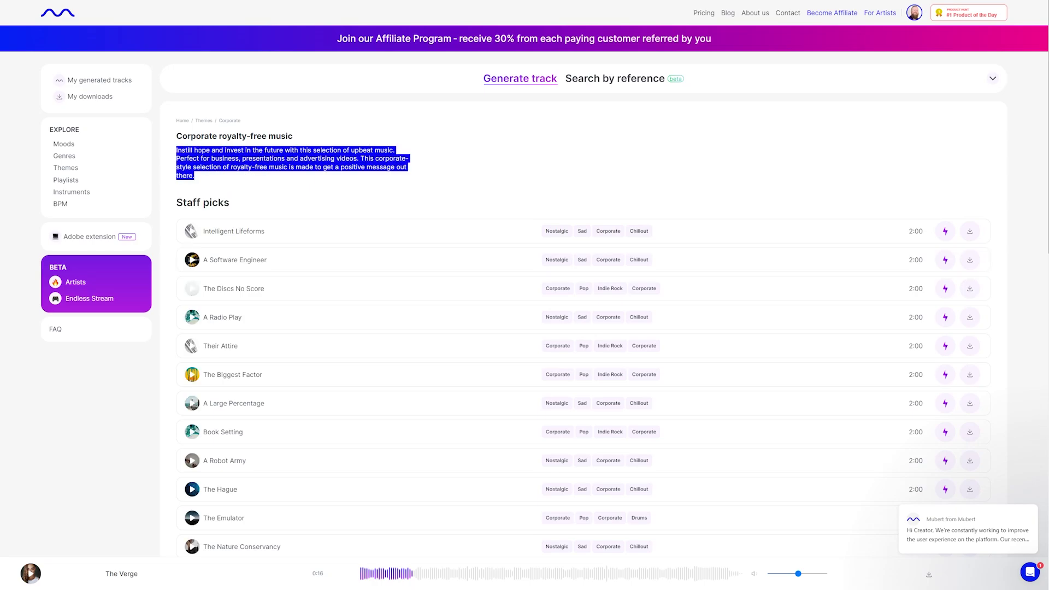
scroll(234, 344, "down", 2)
scroll(233, 345, "up", 2)
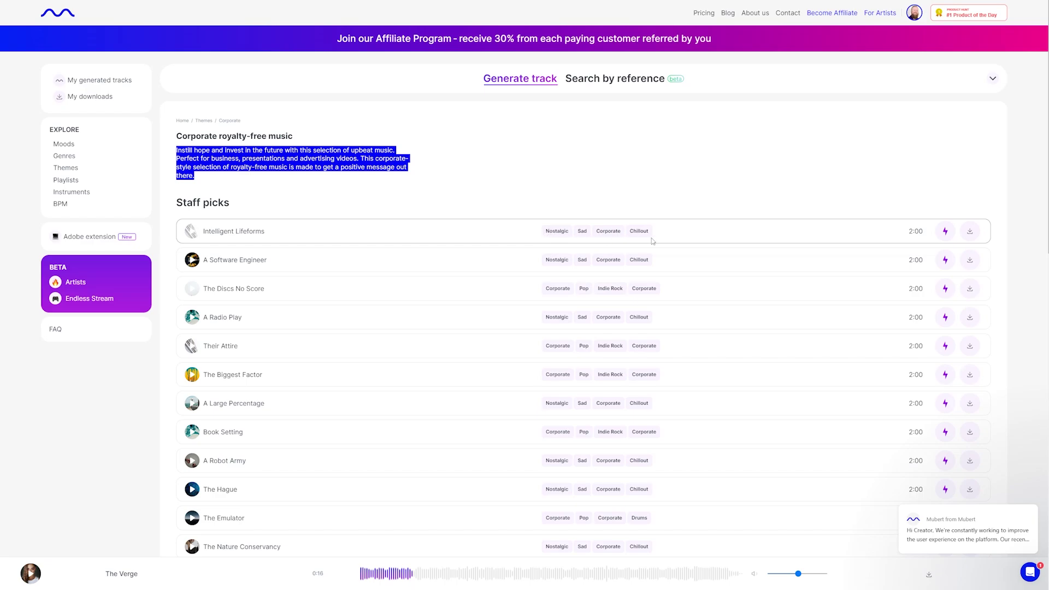
scroll(577, 298, "down", 2)
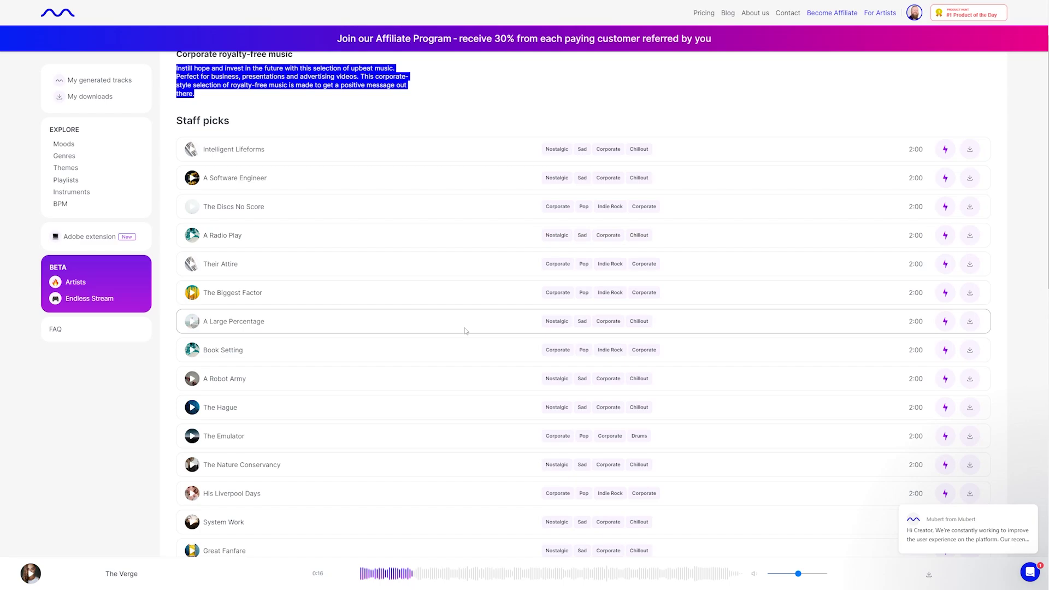
scroll(500, 361, "down", 1)
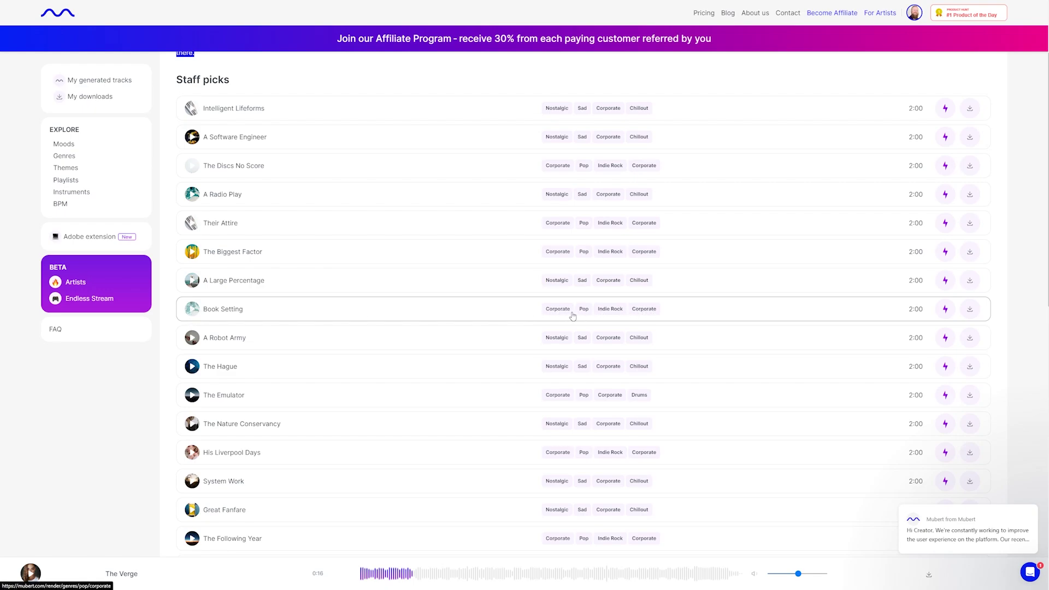
Step: Play the Book Setting track from the Corporate Staff picks and request a similar track
left_click(192, 310)
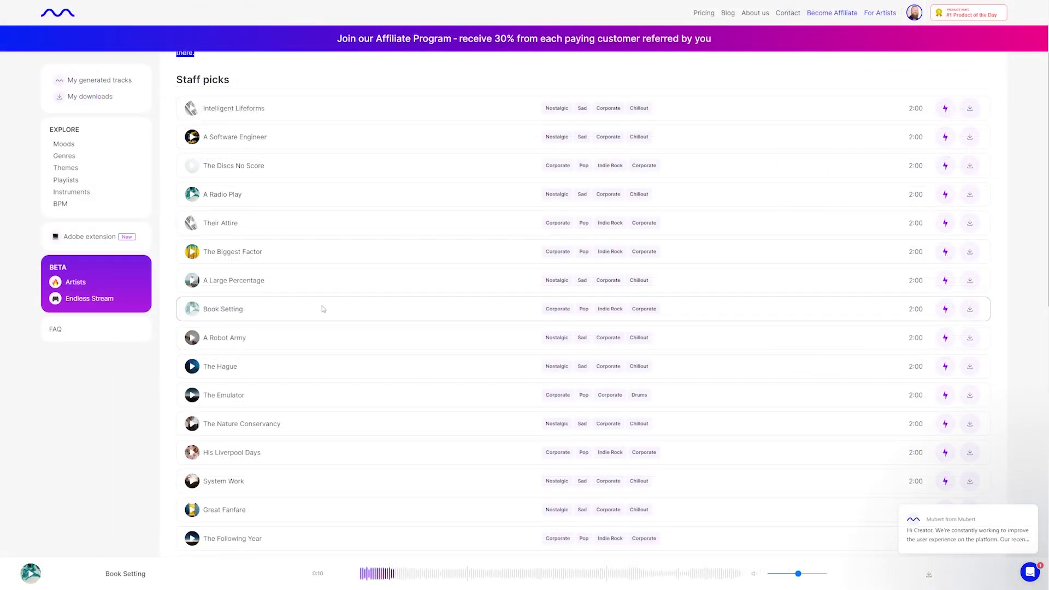
left_click(945, 310)
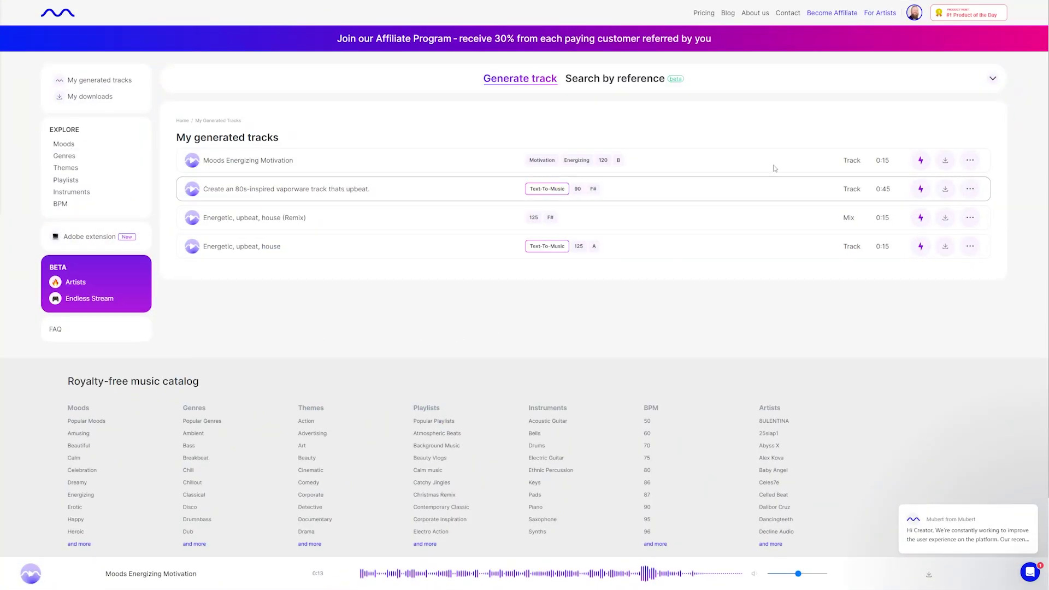
Step: Open the Pricing page and compare the Subscription plans with the Single track purchase options
left_click(704, 13)
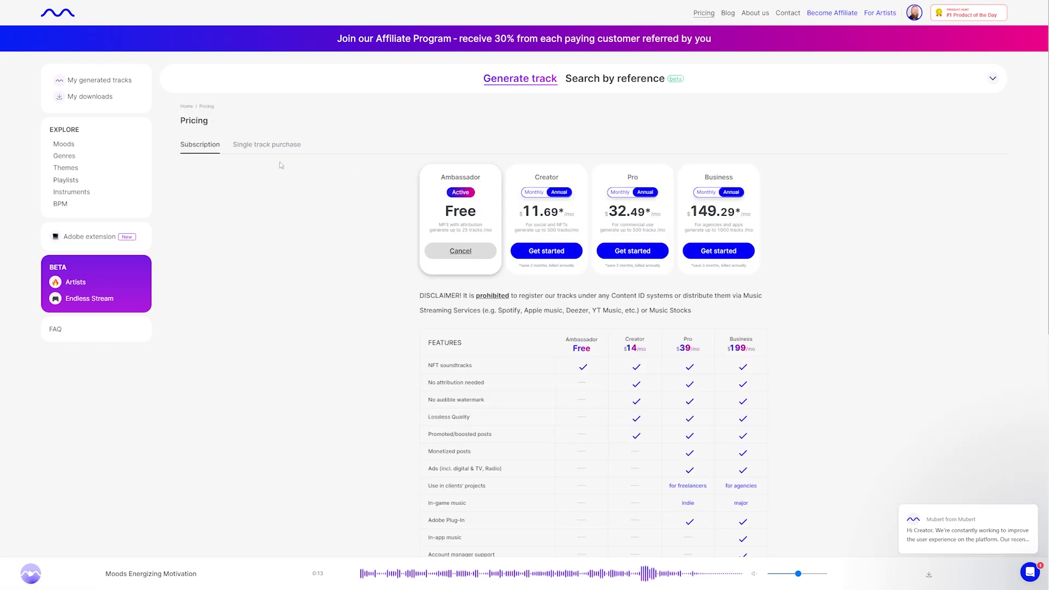
left_click(235, 145)
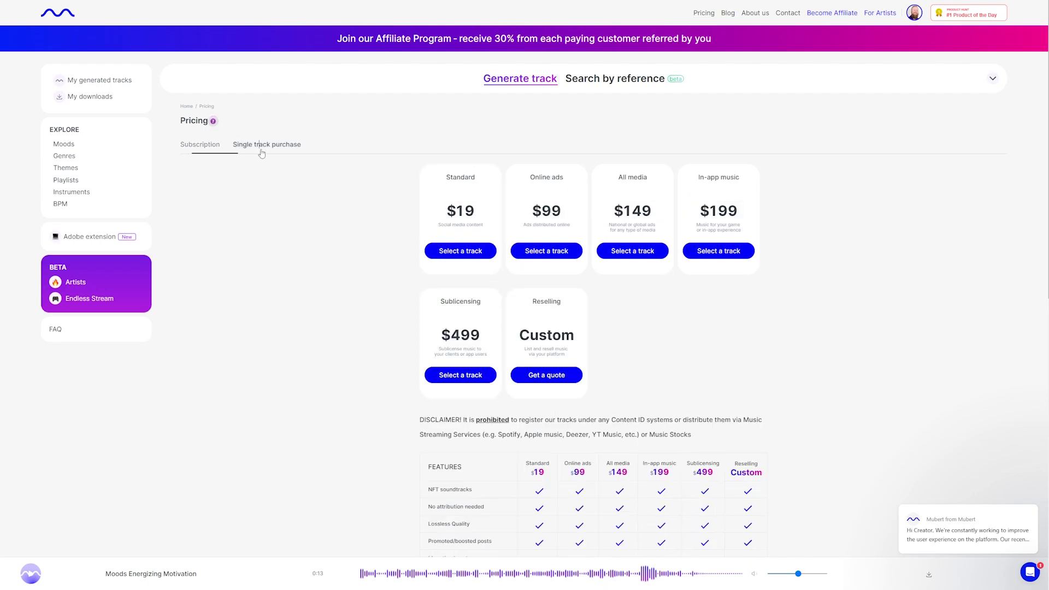
left_click(187, 147)
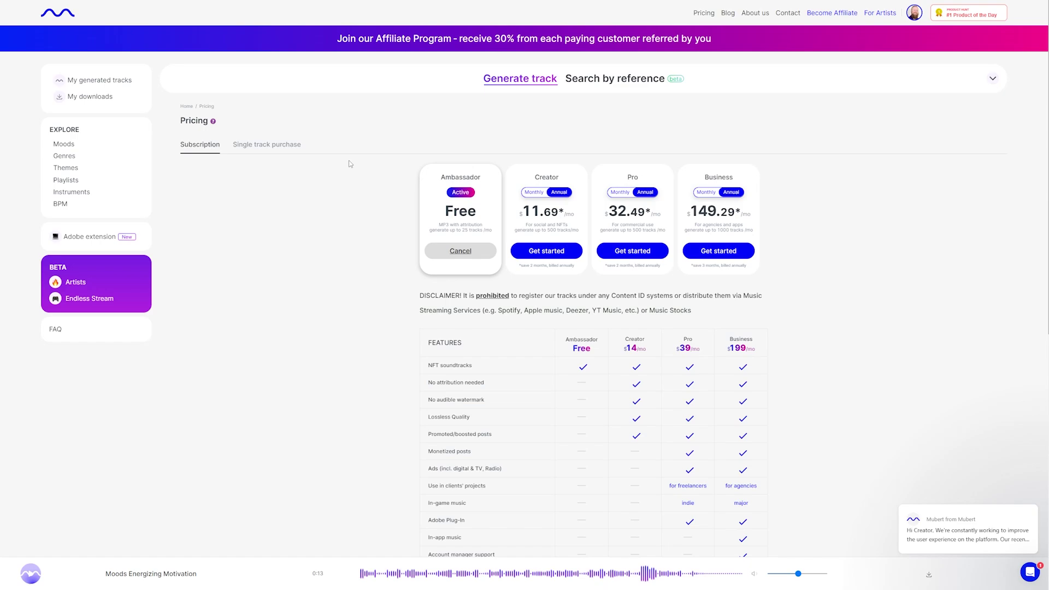
left_click(257, 145)
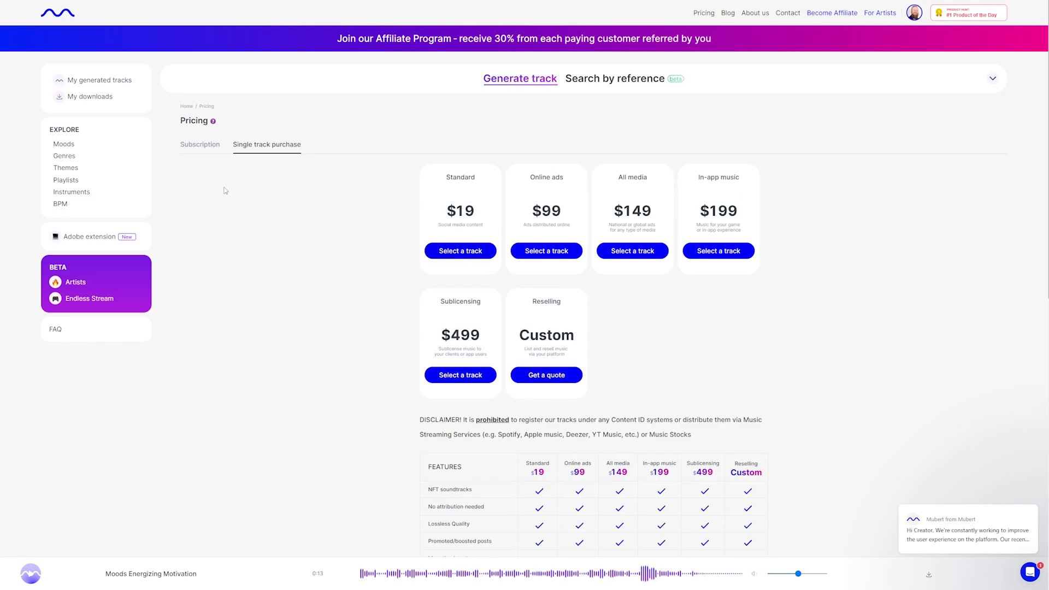
left_click(200, 148)
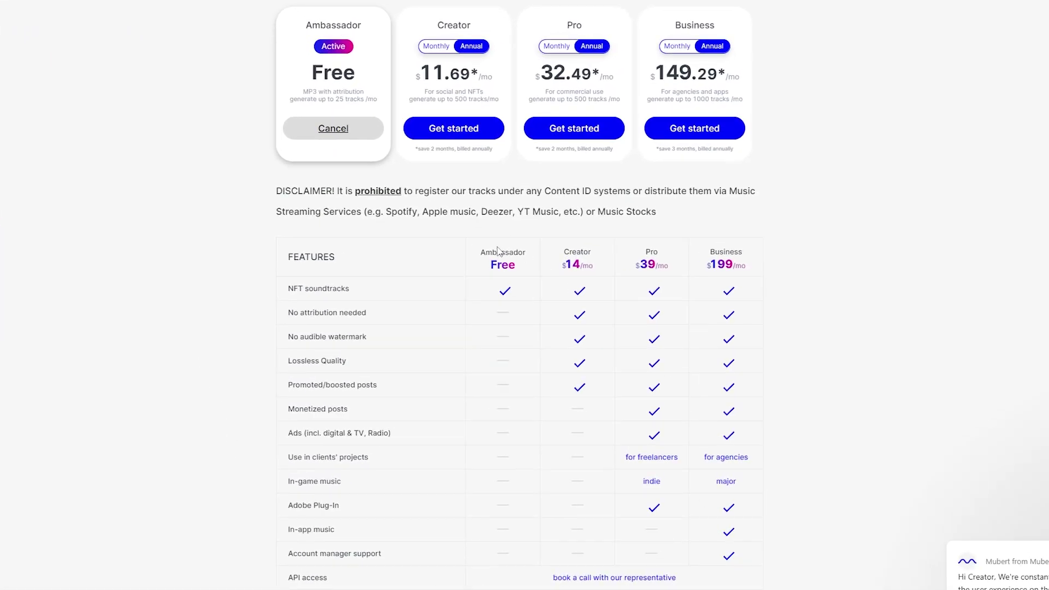
Step: Examine the free Ambassador plan in the subscription features table, focusing on the No audible watermark row
triple_click(512, 265)
left_click(593, 285)
left_click_drag(381, 338, 290, 348)
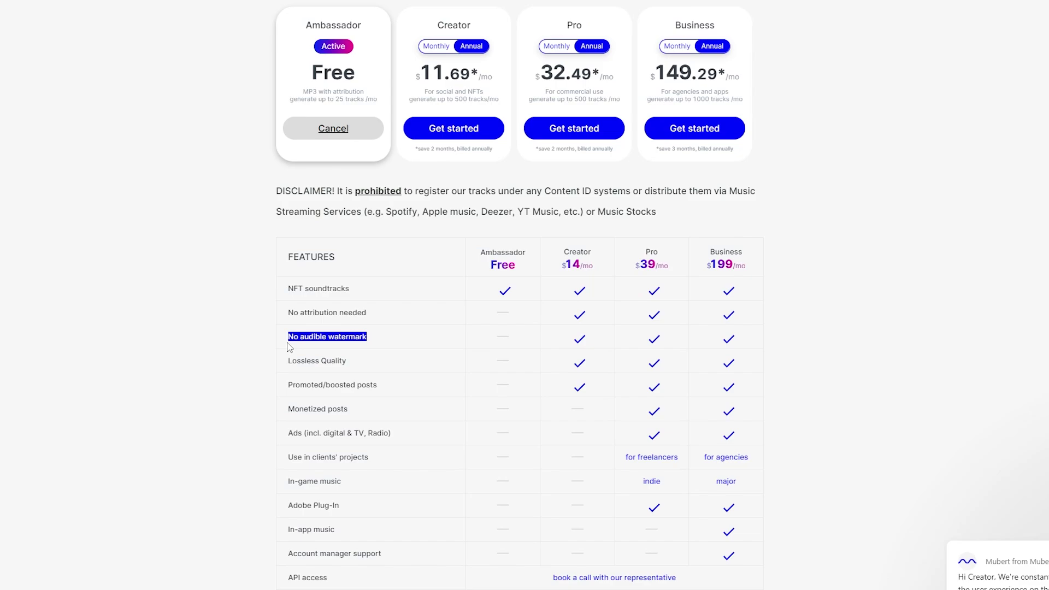
left_click(382, 340)
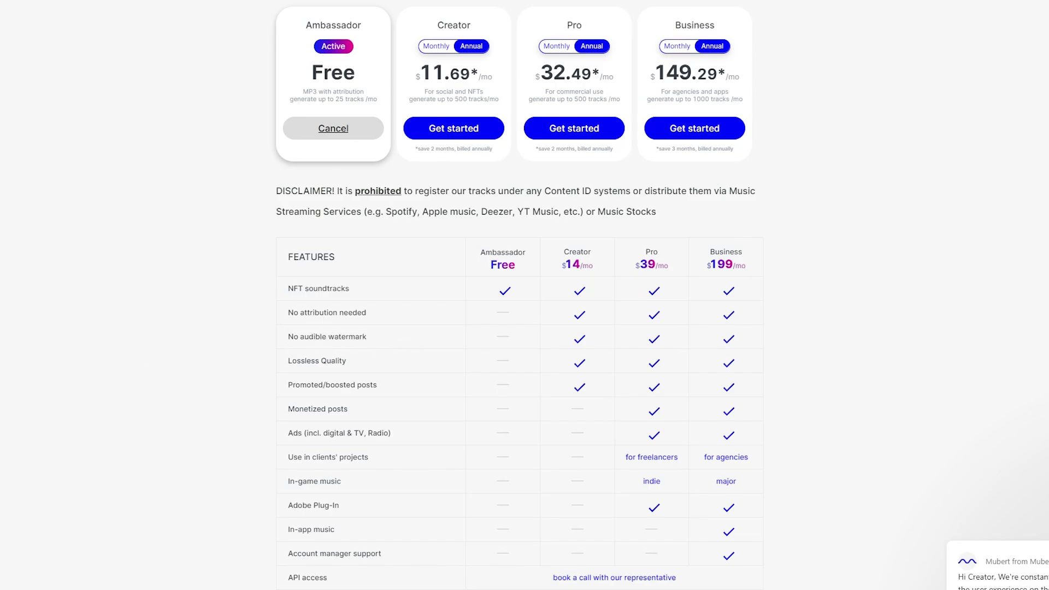
left_click_drag(367, 339, 288, 339)
left_click(386, 337)
Step: Compare the Creator plan's price under Monthly and Annual billing, ending on Annual
left_click_drag(415, 74, 492, 76)
left_click(464, 76)
left_click(437, 46)
left_click_drag(423, 78, 483, 77)
left_click(471, 46)
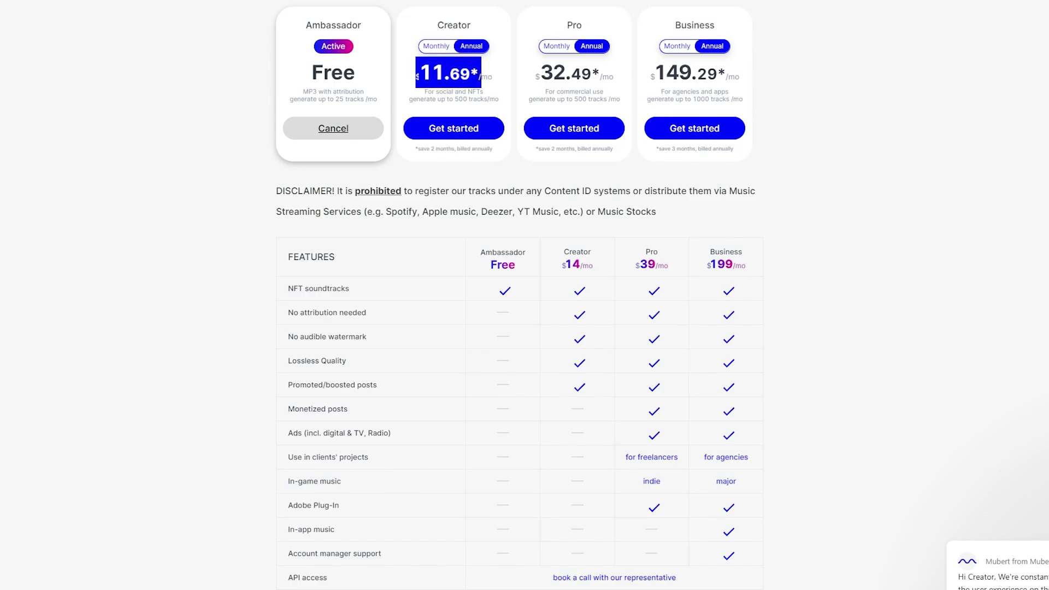
left_click(481, 77)
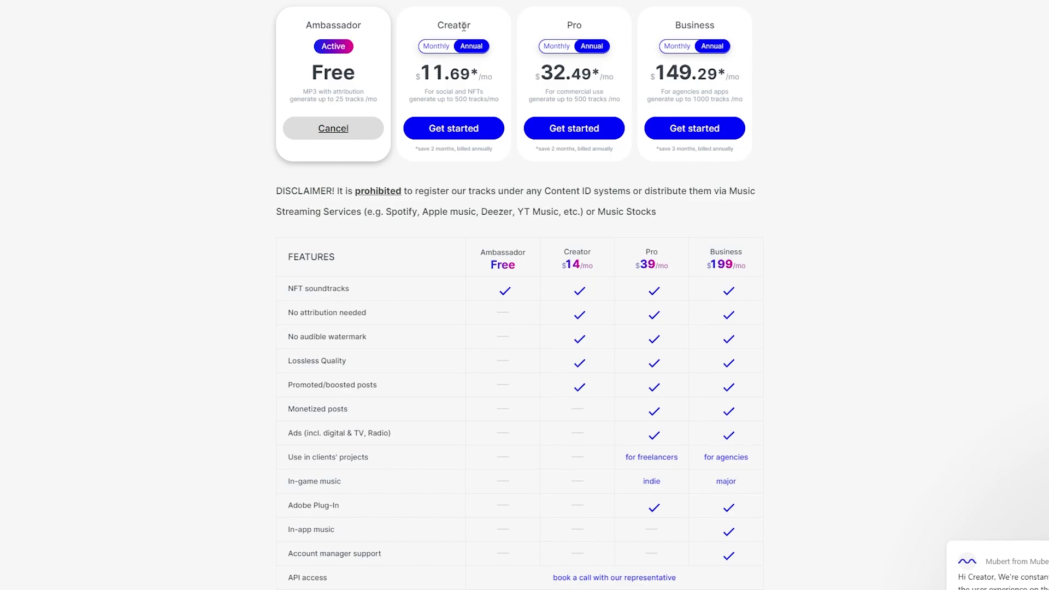
Step: Examine the Creator, Pro and Business subscriptions, comparing their prices and included features
left_click_drag(463, 26, 444, 24)
double_click(578, 25)
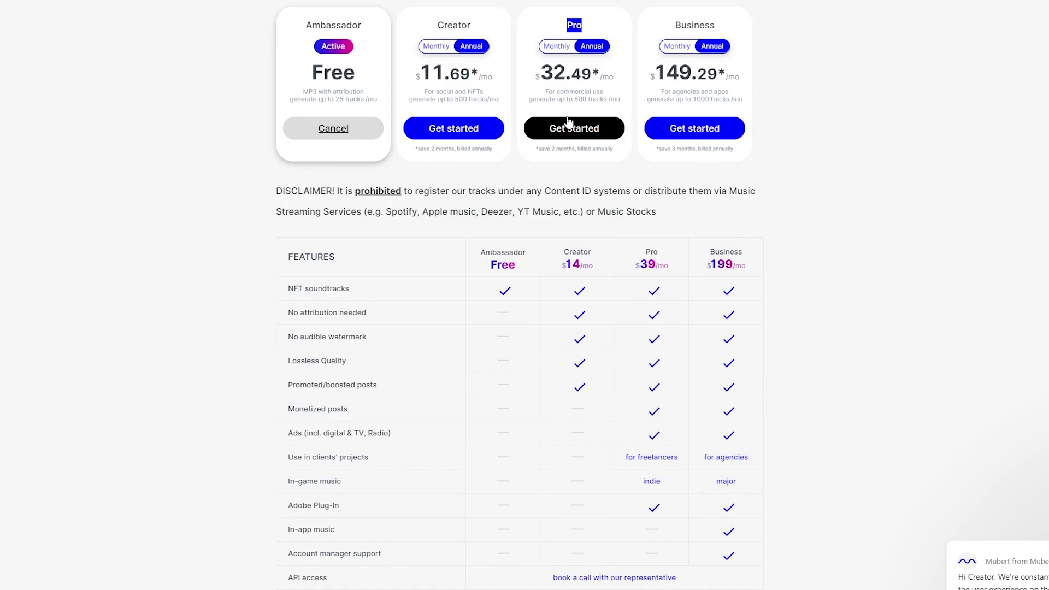
scroll(534, 414, "down", 1)
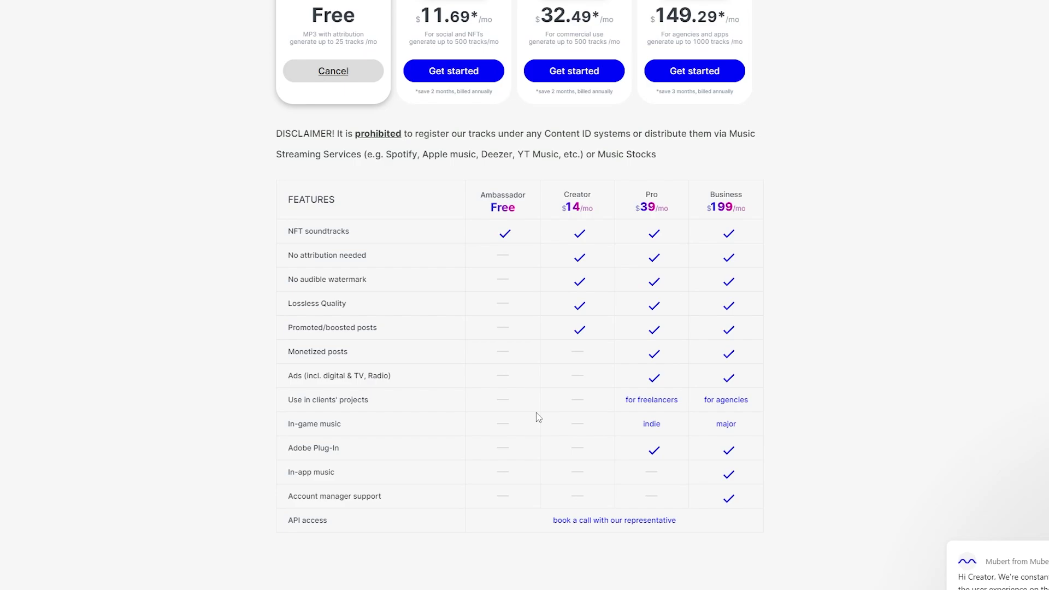
scroll(535, 417, "up", 1)
left_click_drag(654, 73, 738, 75)
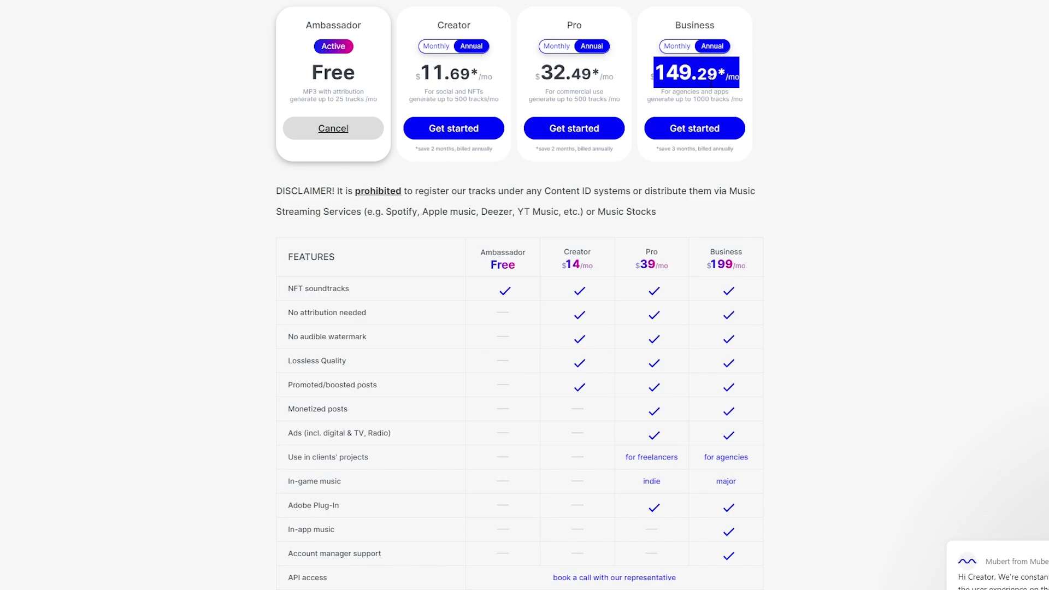
scroll(726, 440, "down", 2)
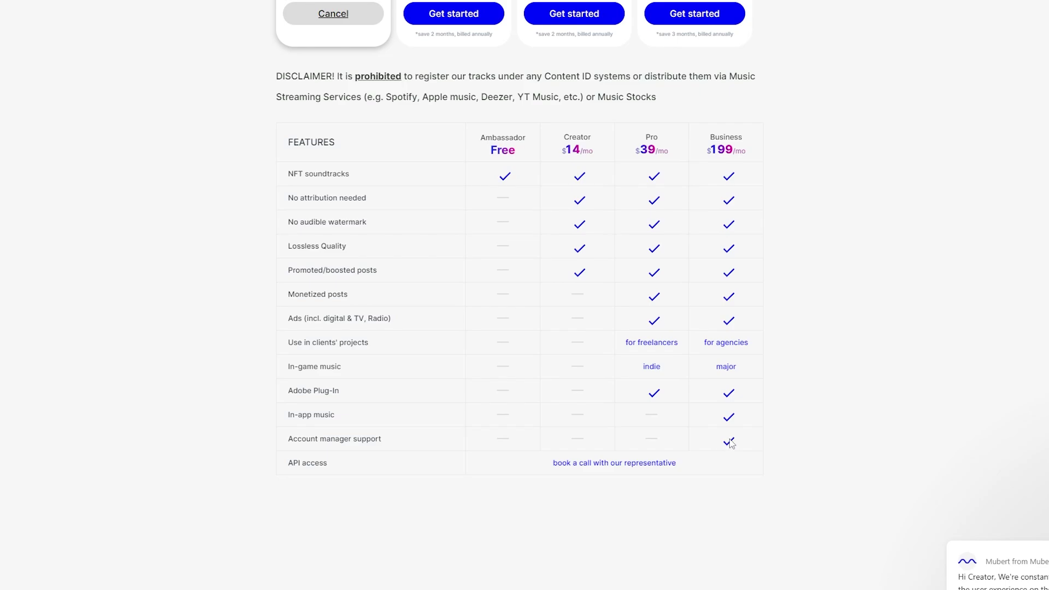
scroll(730, 443, "up", 2)
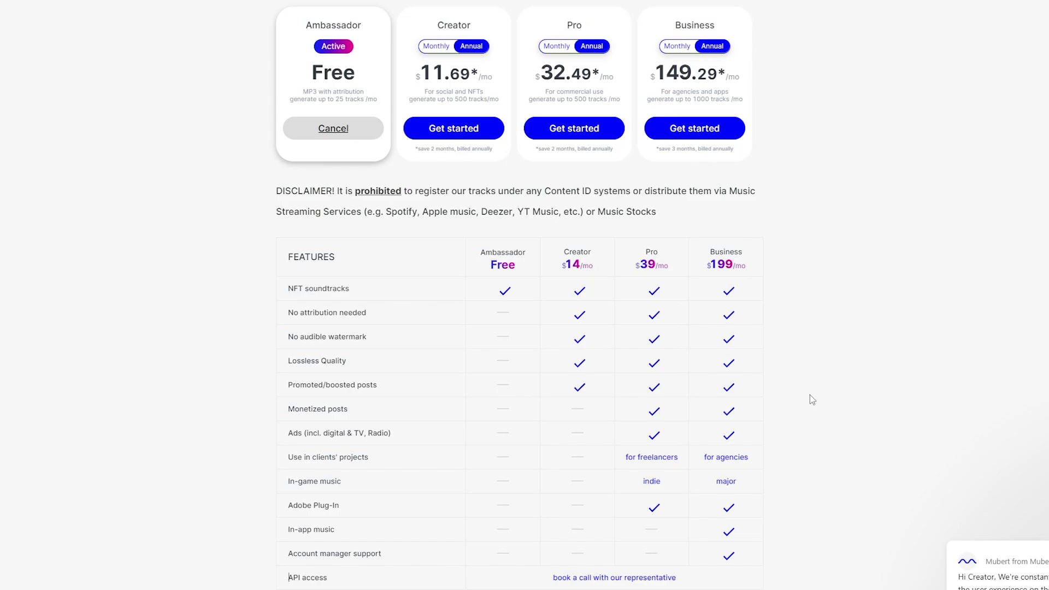
Step: Open the Single track purchase pricing and examine the license options from Standard through Sublicensing and Reselling
left_click(266, 144)
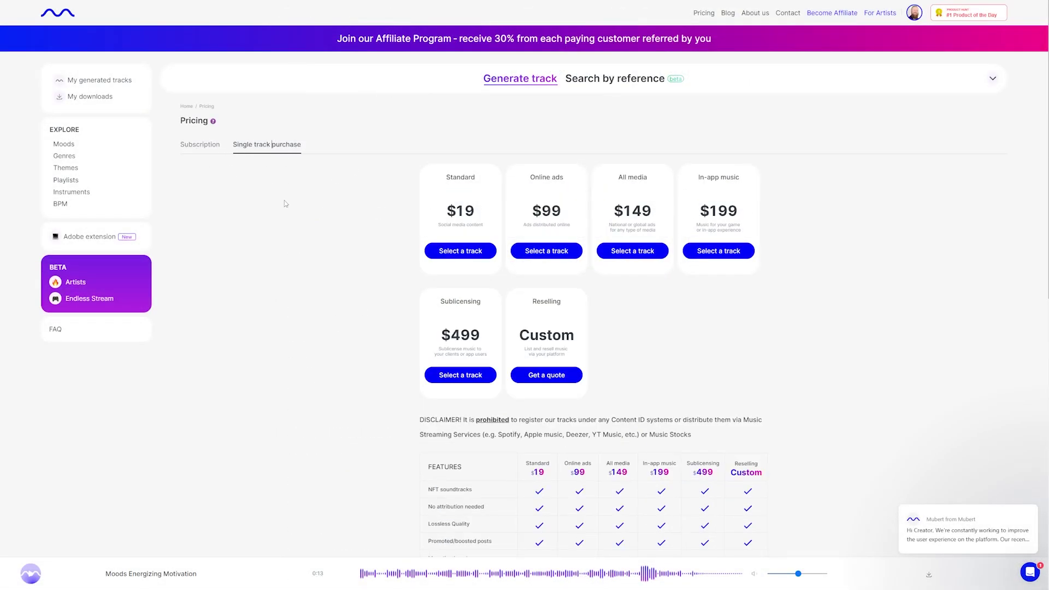
double_click(454, 177)
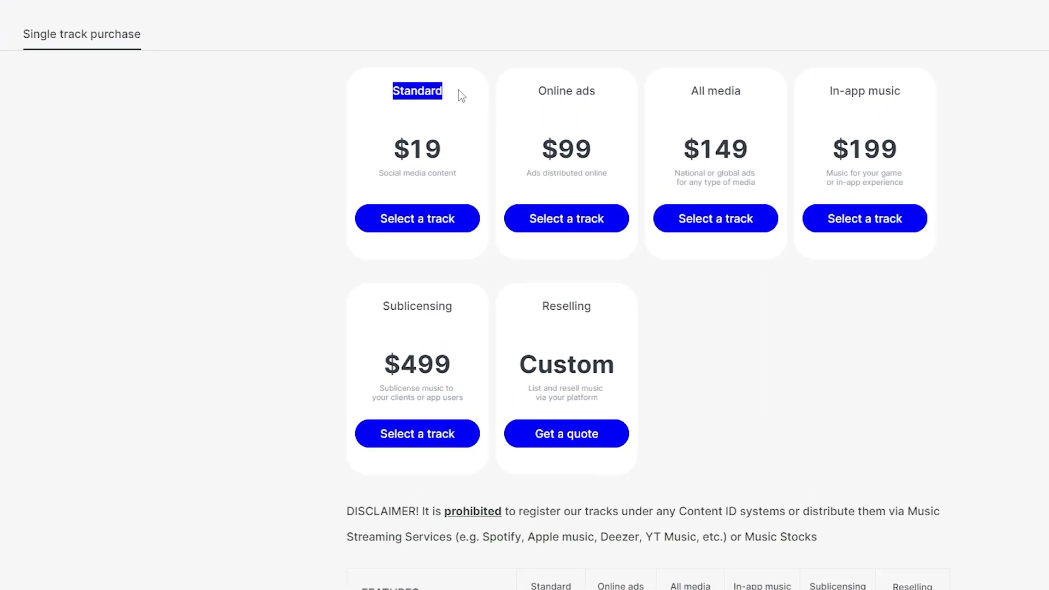
left_click_drag(538, 91, 600, 93)
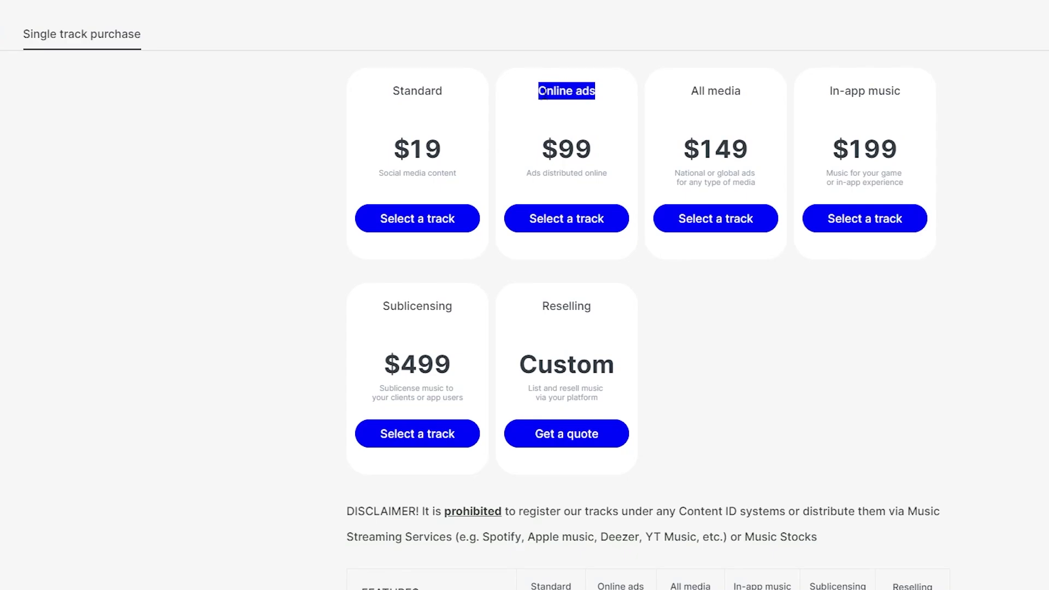
left_click_drag(691, 91, 722, 89)
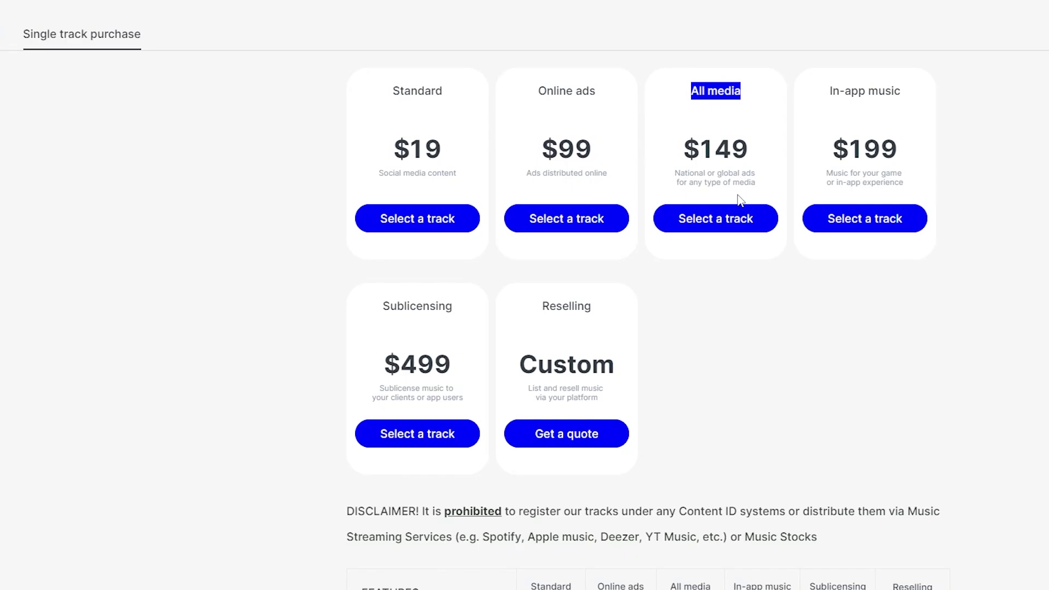
left_click(907, 184)
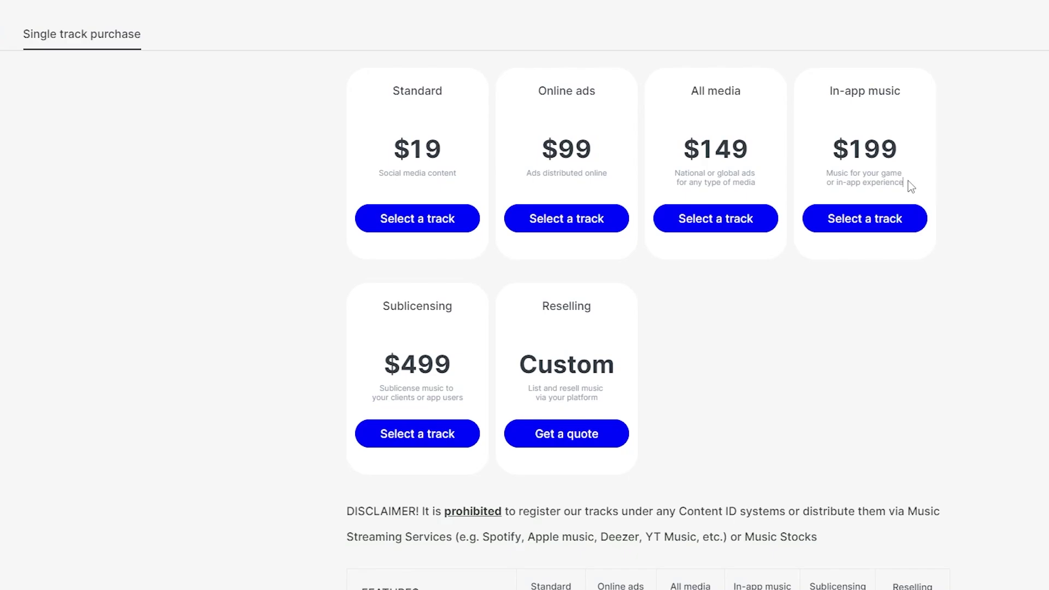
left_click_drag(903, 99, 809, 88)
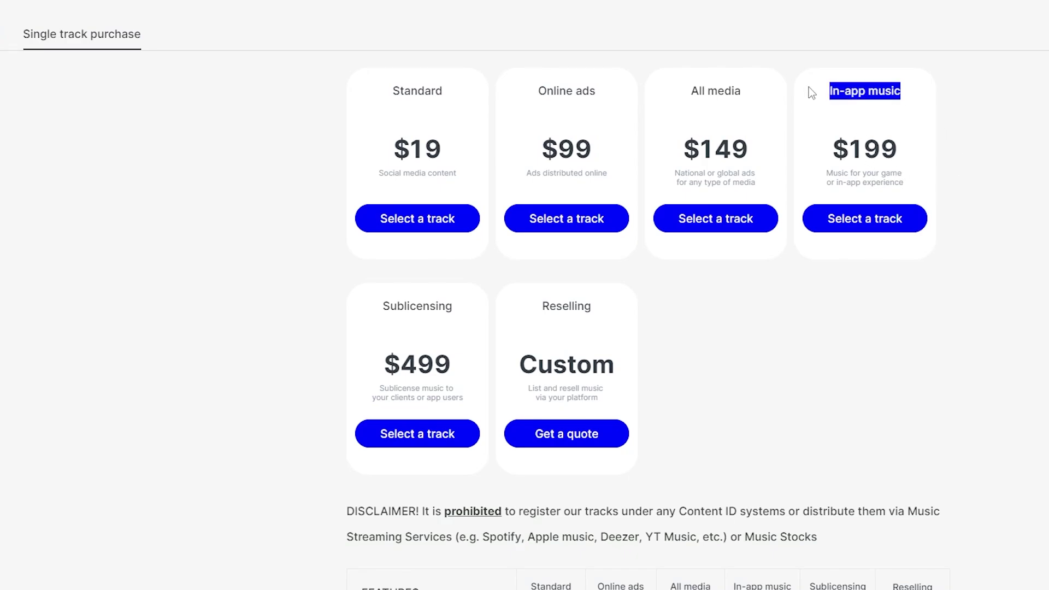
left_click_drag(381, 304, 415, 364)
left_click(449, 367)
left_click(402, 365)
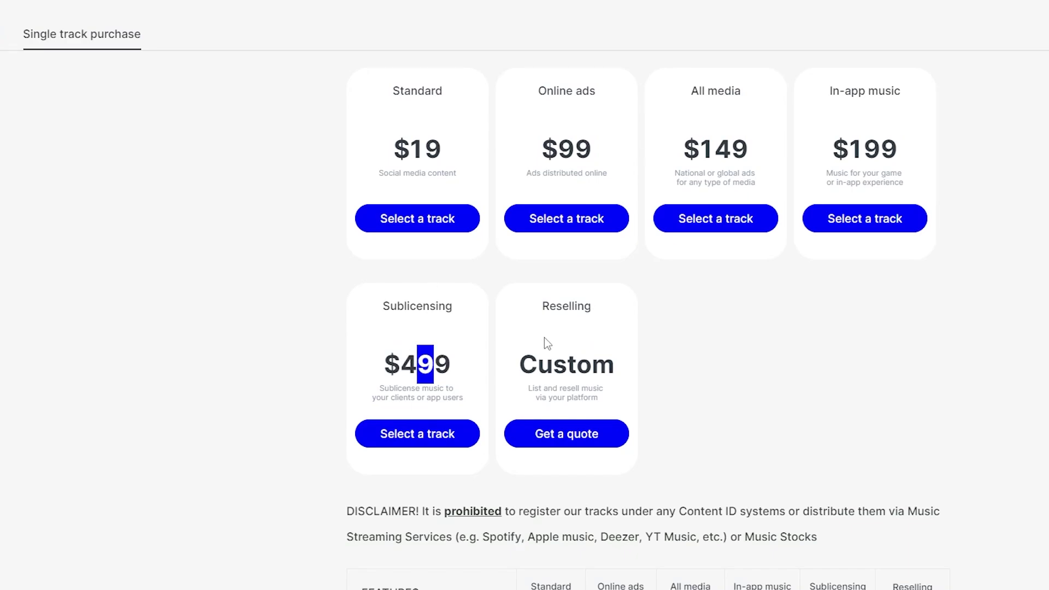
left_click_drag(642, 359, 516, 365)
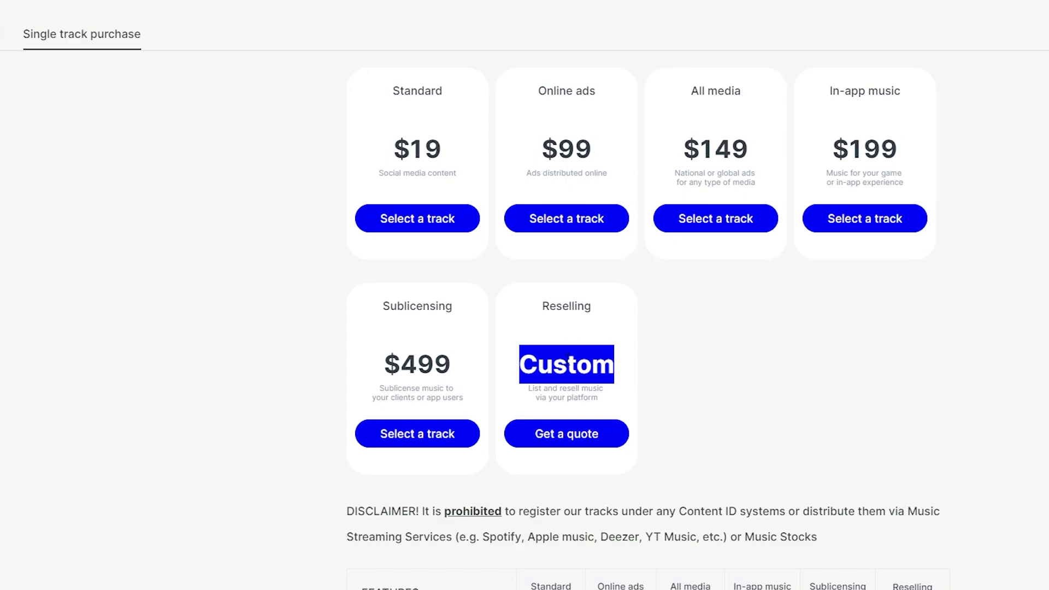
Step: Examine the features table comparing the single track purchase licenses
scroll(593, 387, "down", 4)
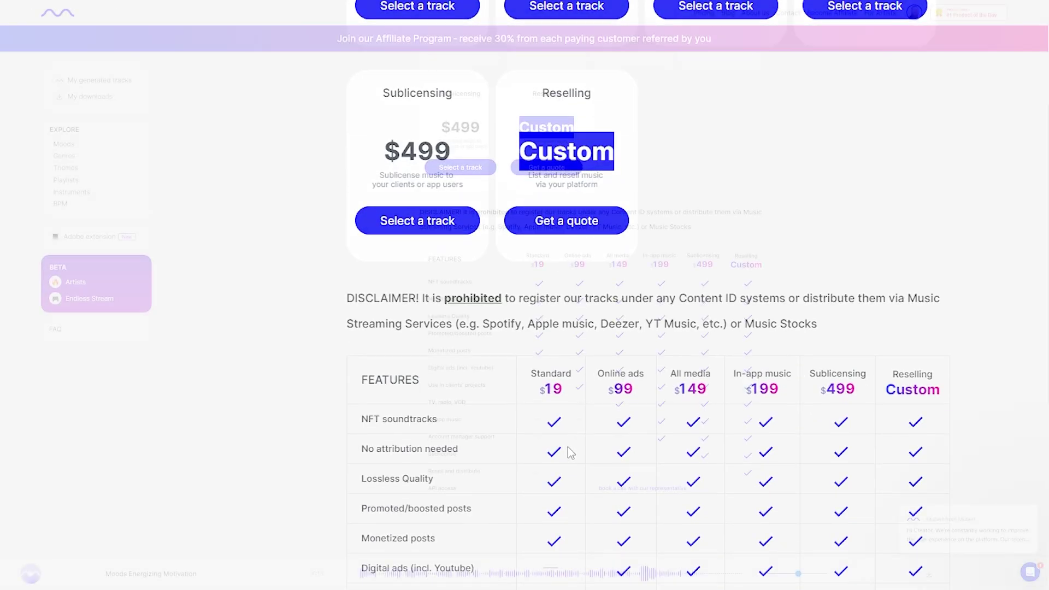
left_click_drag(428, 218, 763, 442)
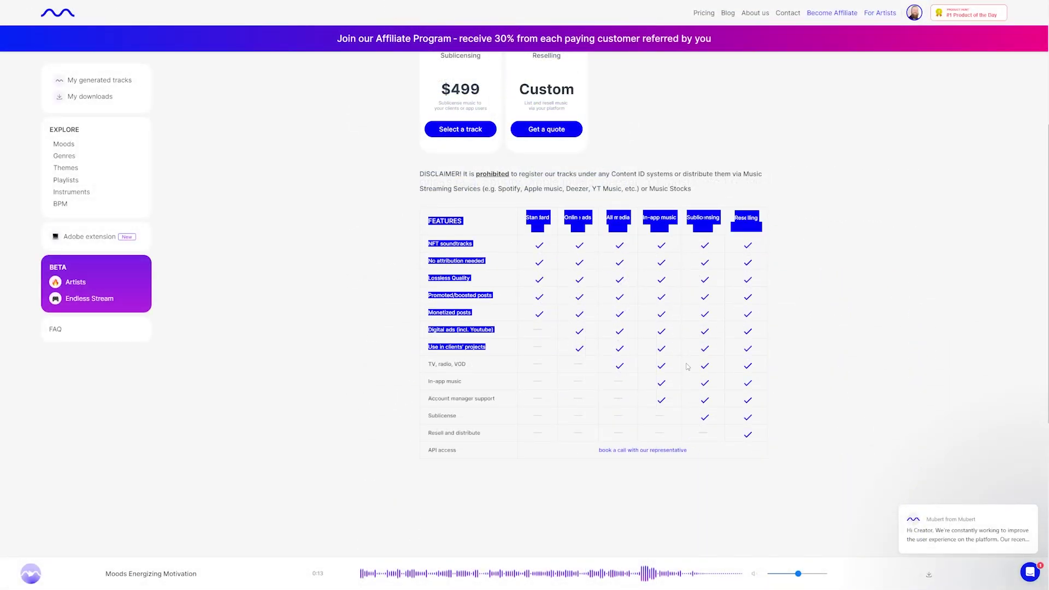
left_click(763, 443)
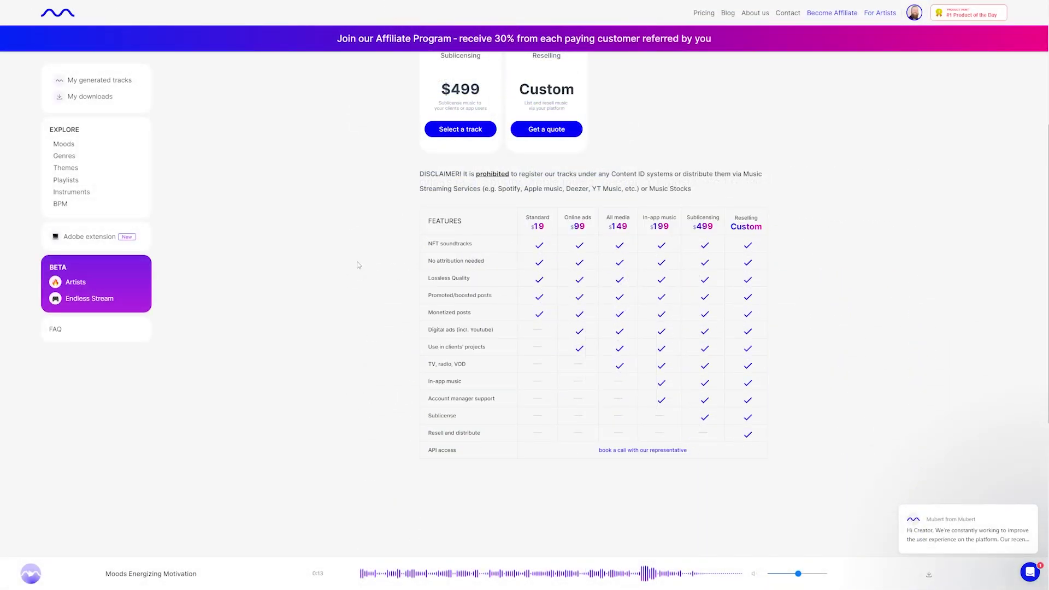